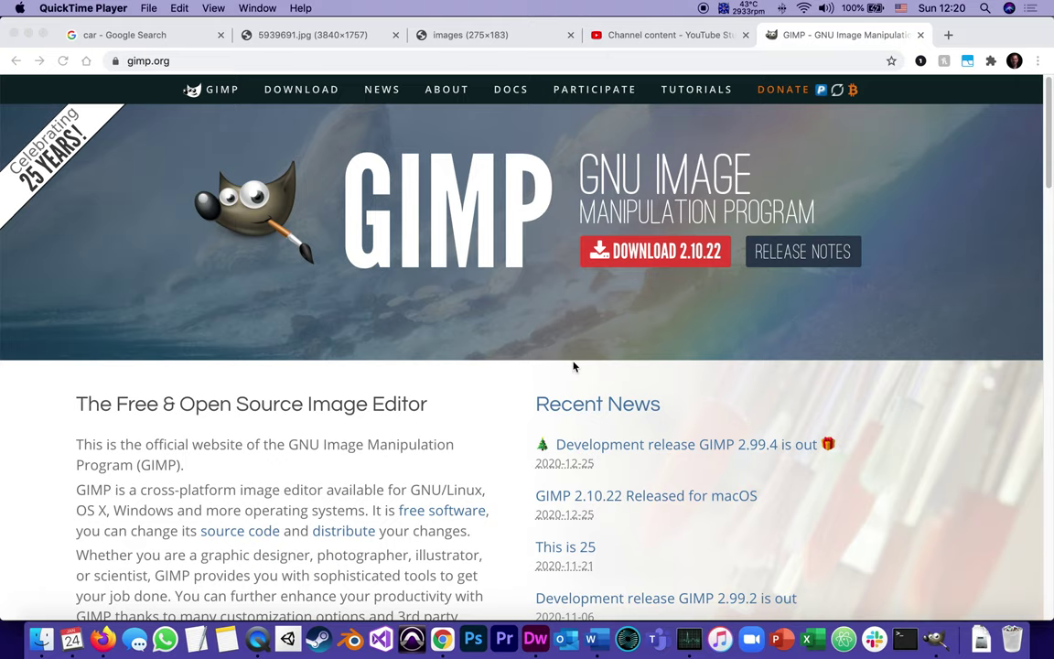
Step: Launch GIMP-2.10.app from Finder's Applications folder, then return to Finder
left_click(43, 646)
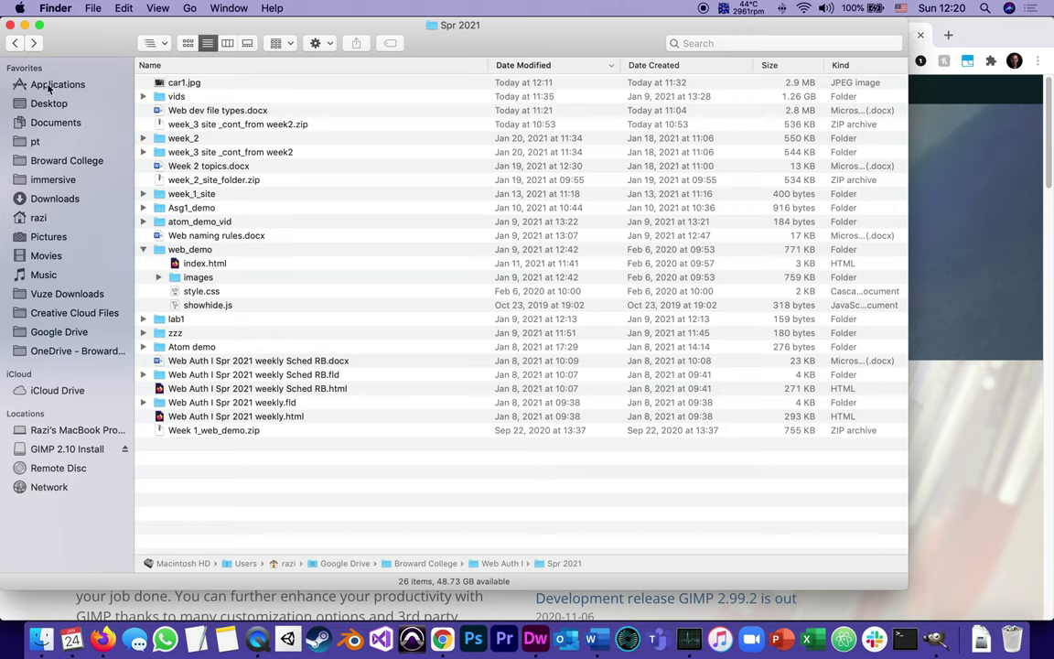
left_click(50, 84)
scroll(287, 388, "down", 10)
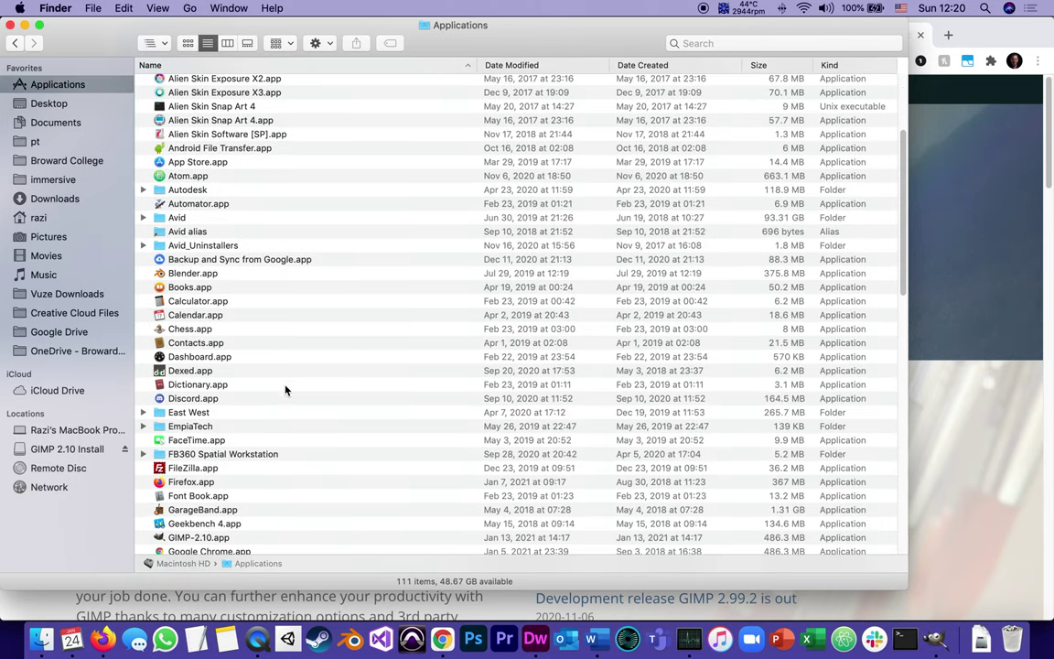
scroll(311, 439, "down", 2)
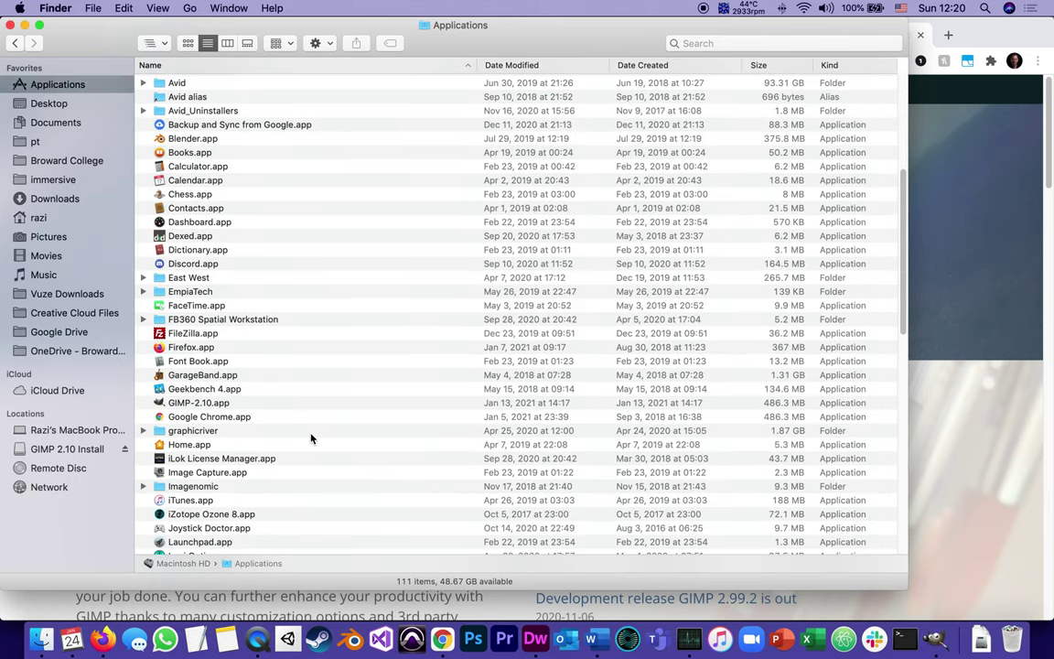
left_click(162, 403)
double_click(162, 402)
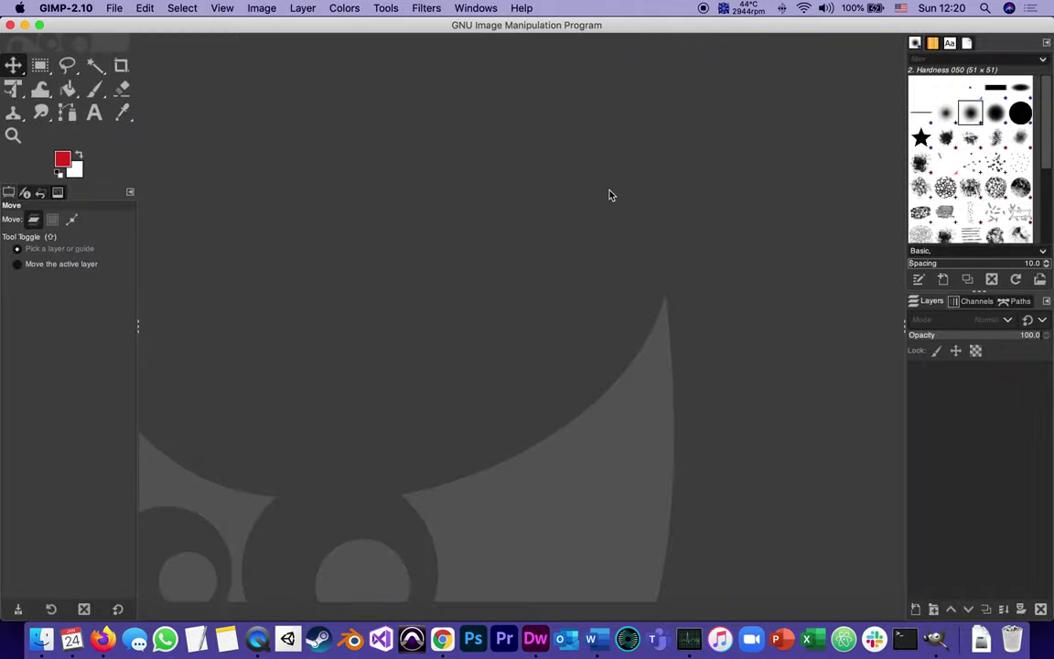
left_click(50, 643)
Step: Go to Broward College > Web Auth I > Spr 2021 and Quick Look car1.jpg
left_click(50, 164)
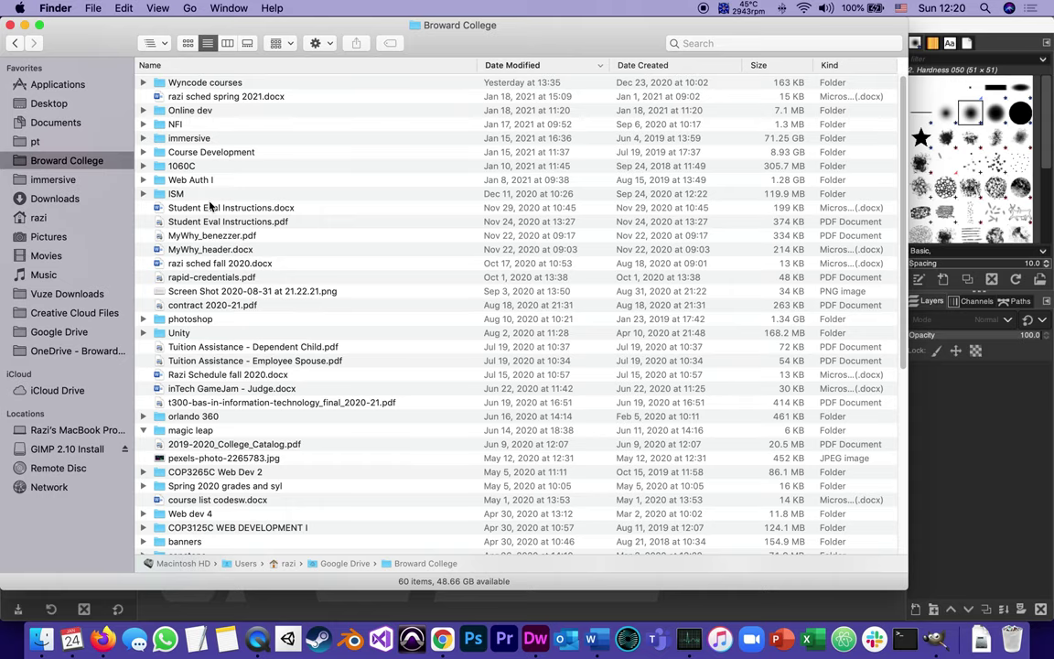
double_click(196, 180)
left_click(186, 97)
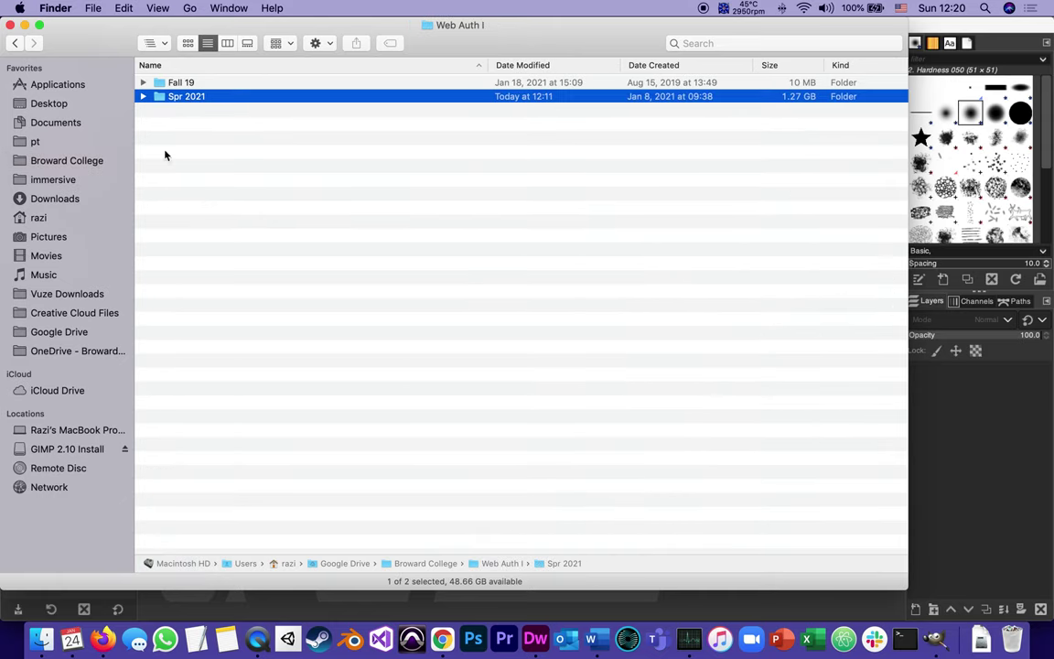
key("super+Down")
key("Down")
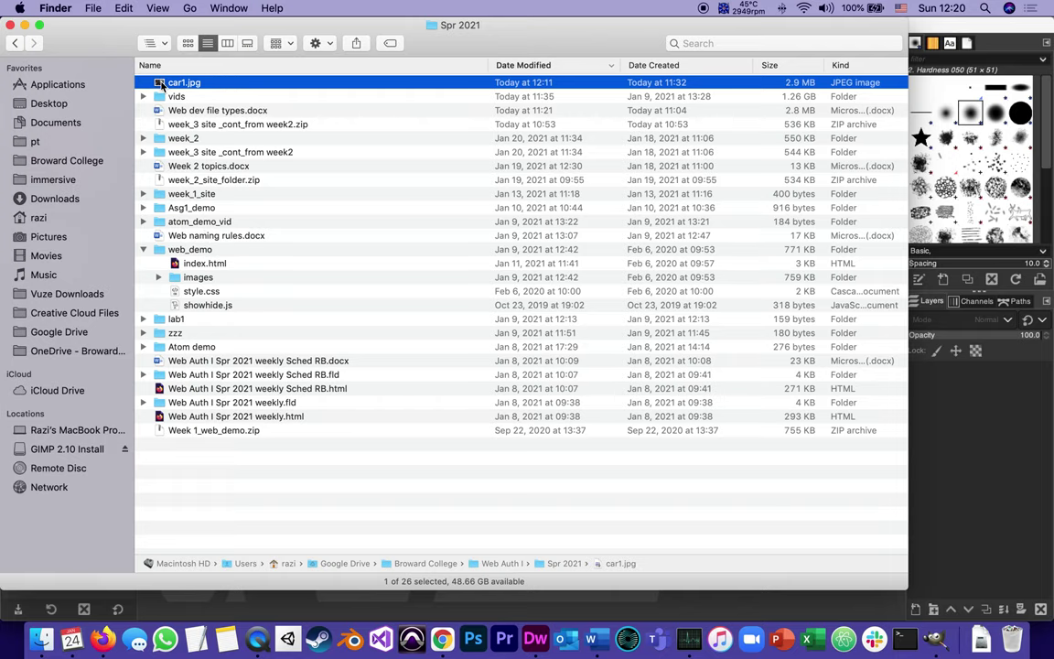
key("space")
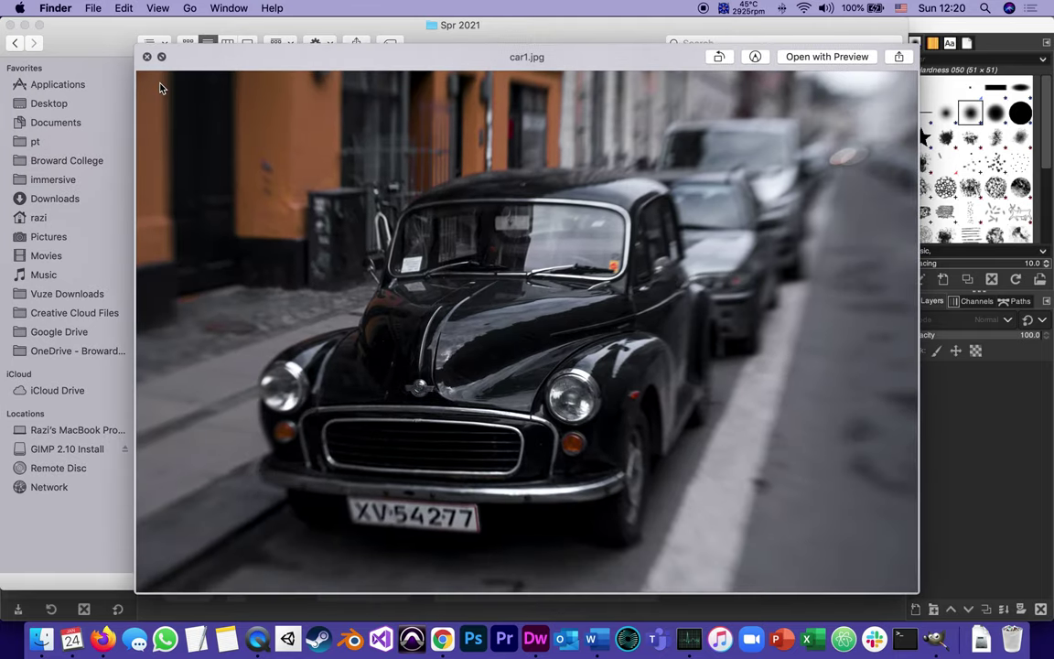
key("space")
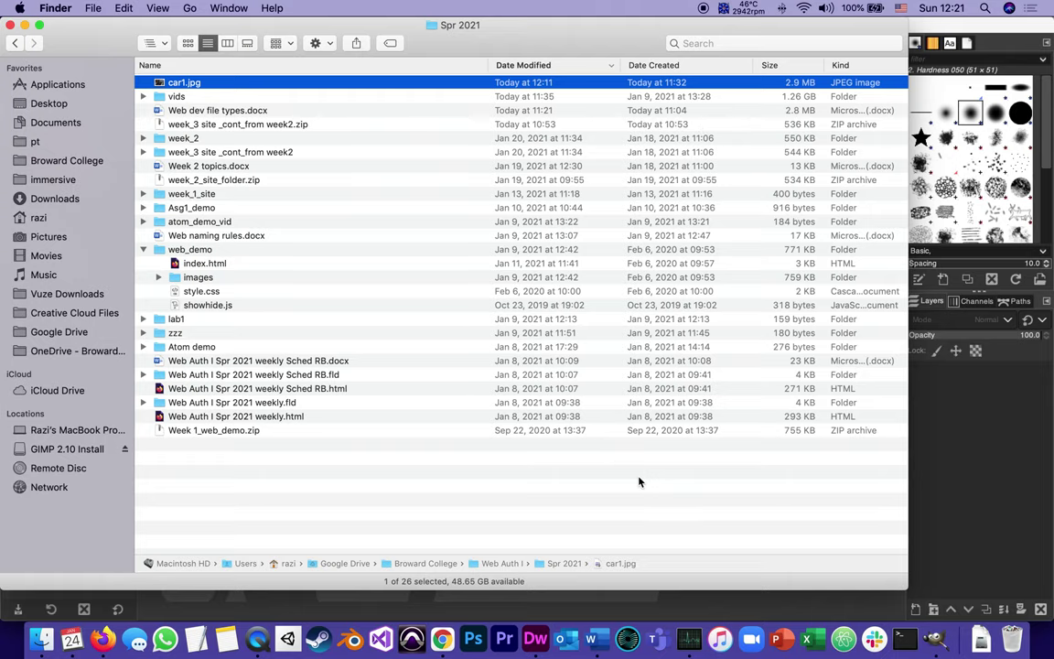
Step: Make a new folder named 'raw' in Spr 2021 and drag car1.jpg into it
right_click(533, 491)
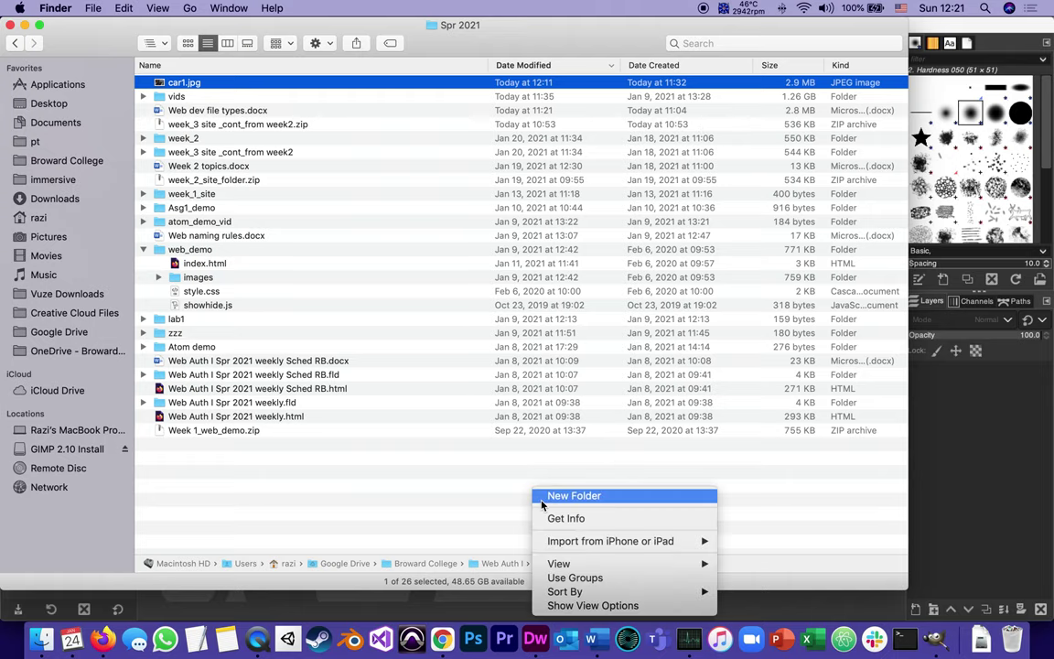
left_click(542, 502)
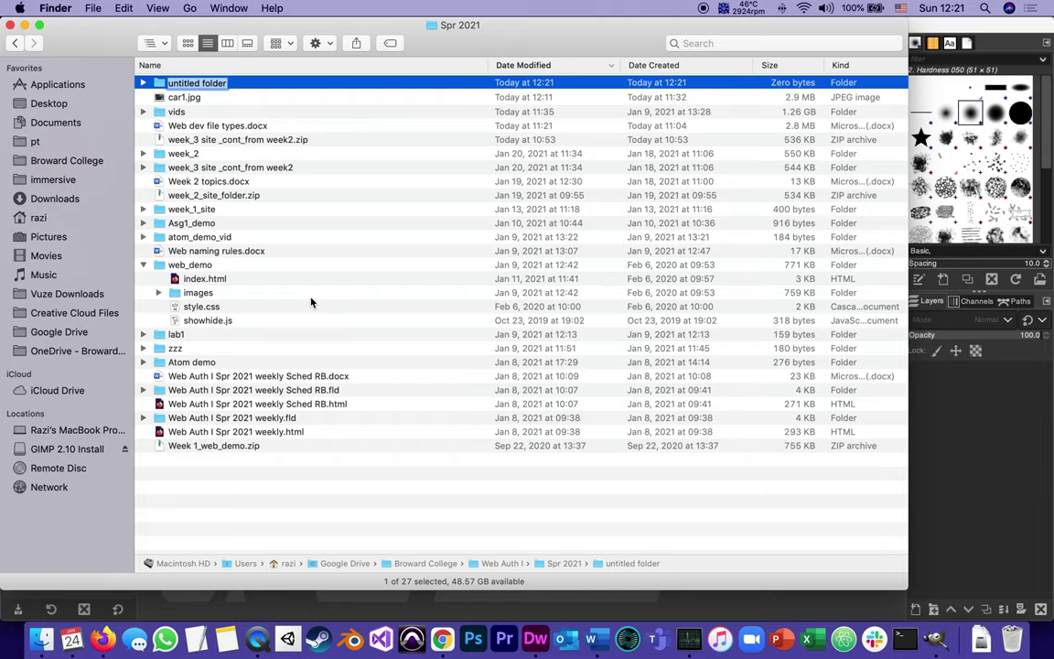
type("raw")
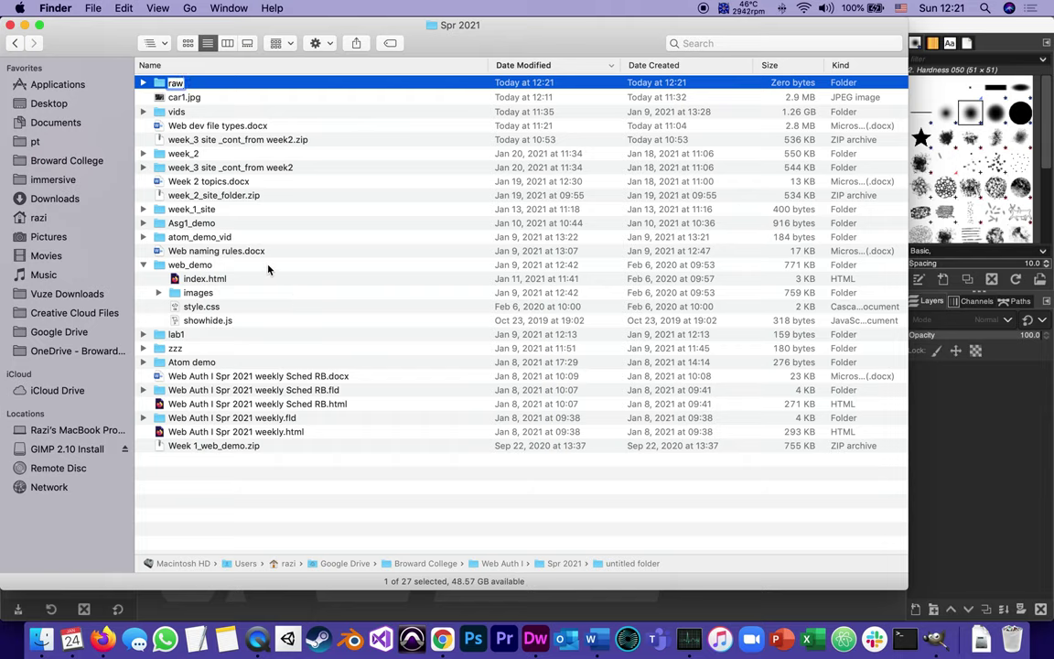
left_click(159, 97)
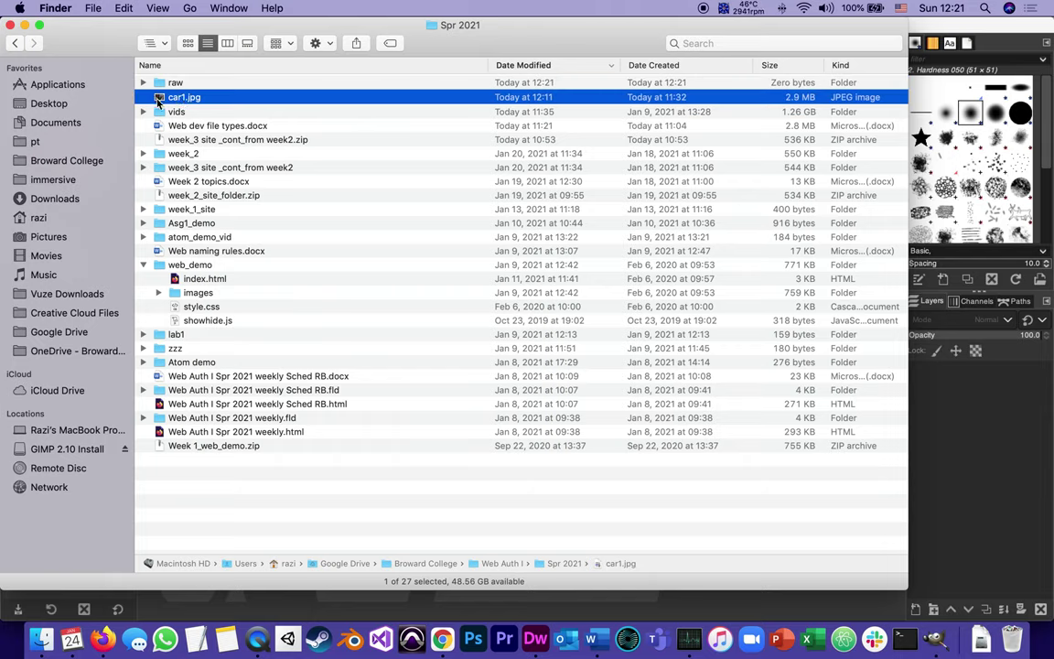
left_click_drag(159, 101, 167, 83)
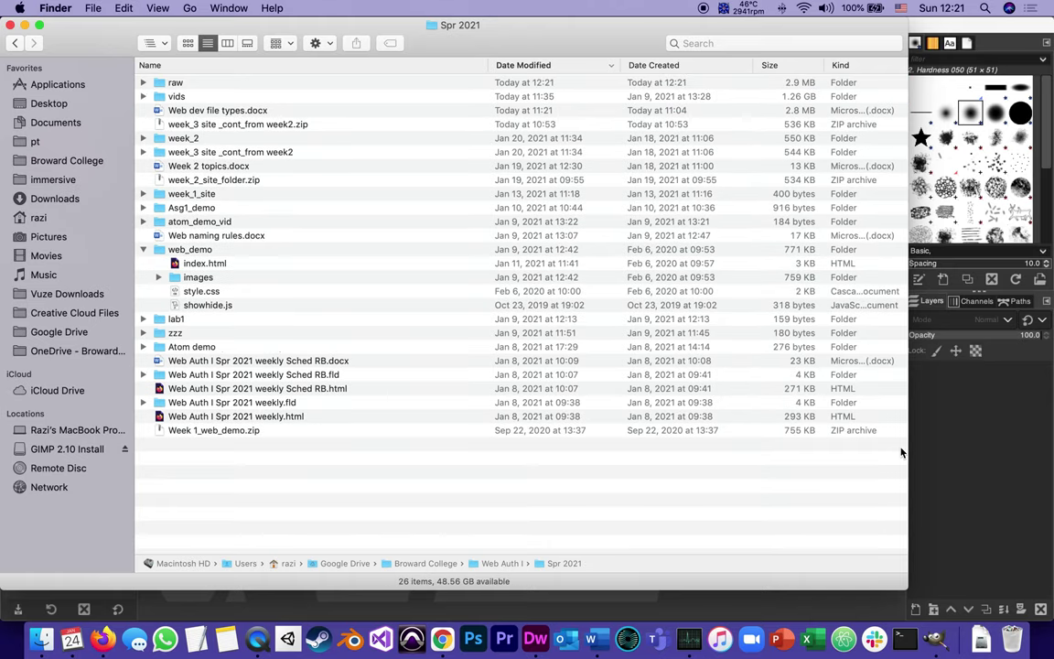
Step: In GIMP's Open Image dialog, browse from the home folder into Google Drive > Broward College
left_click(940, 458)
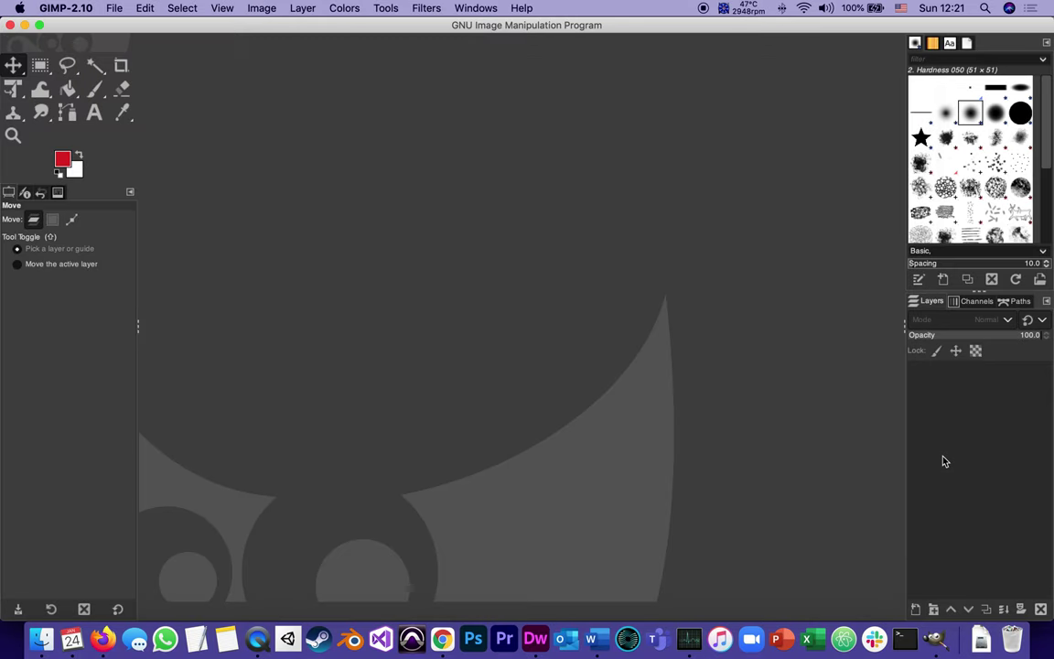
left_click(114, 8)
left_click(128, 55)
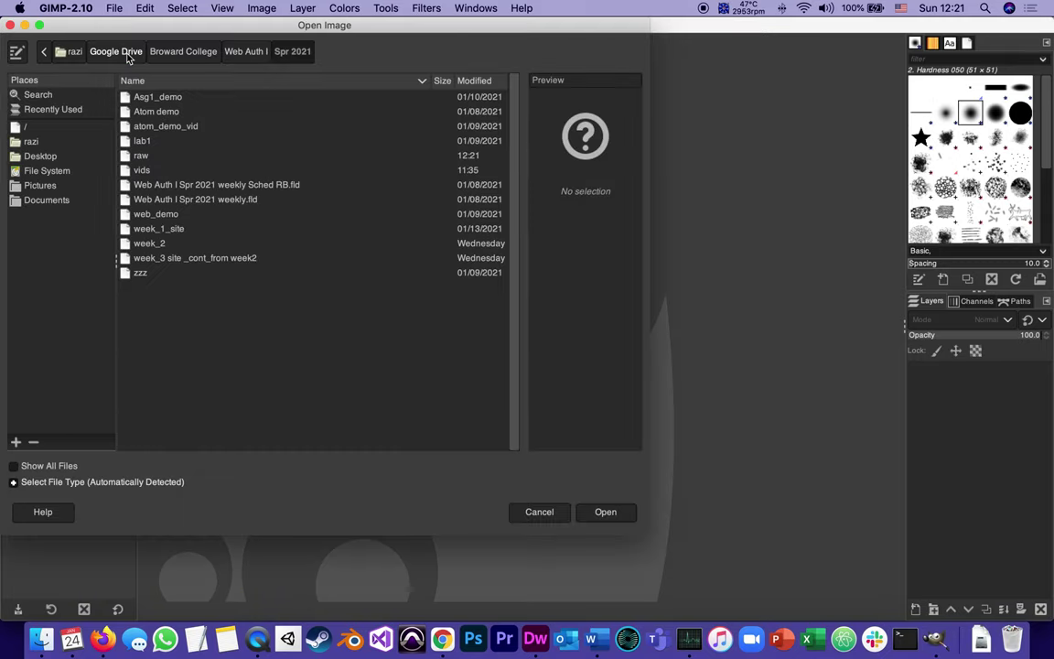
left_click(56, 112)
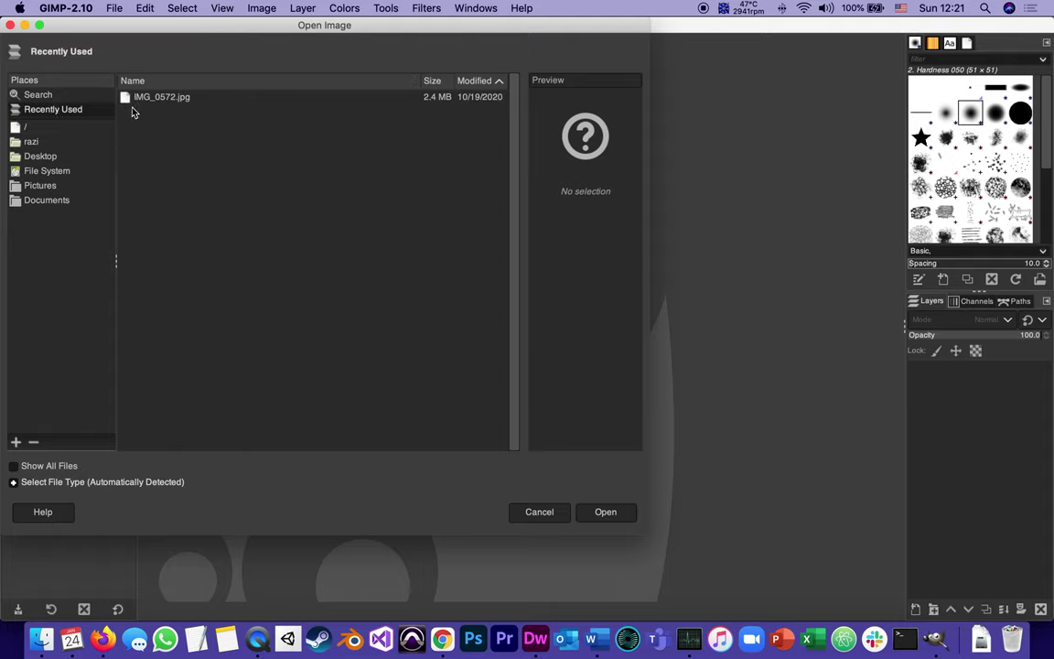
left_click(24, 138)
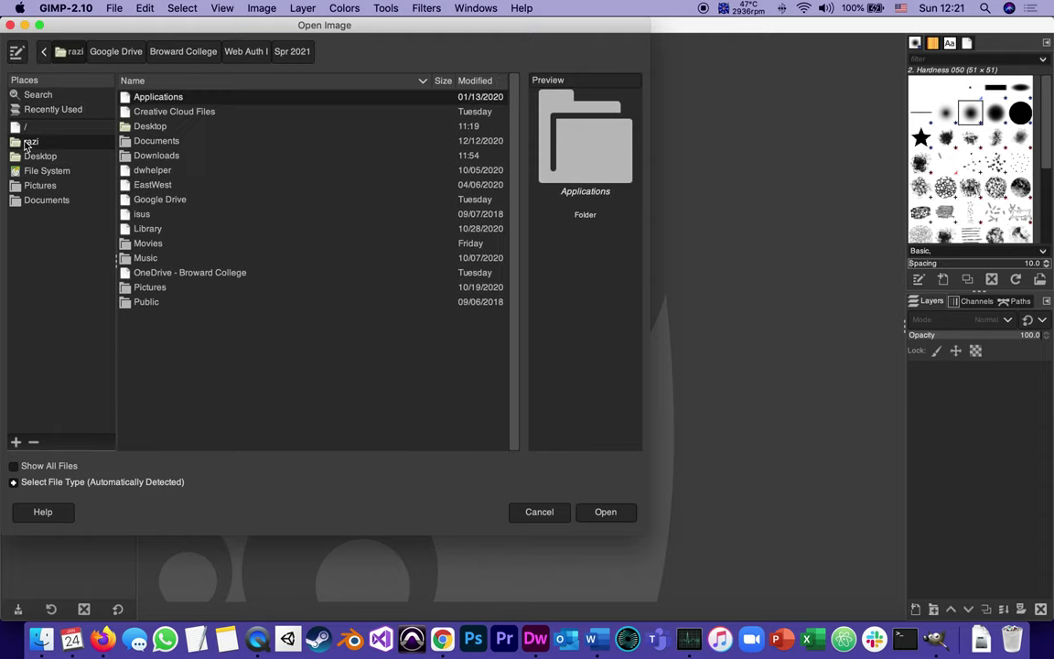
double_click(154, 200)
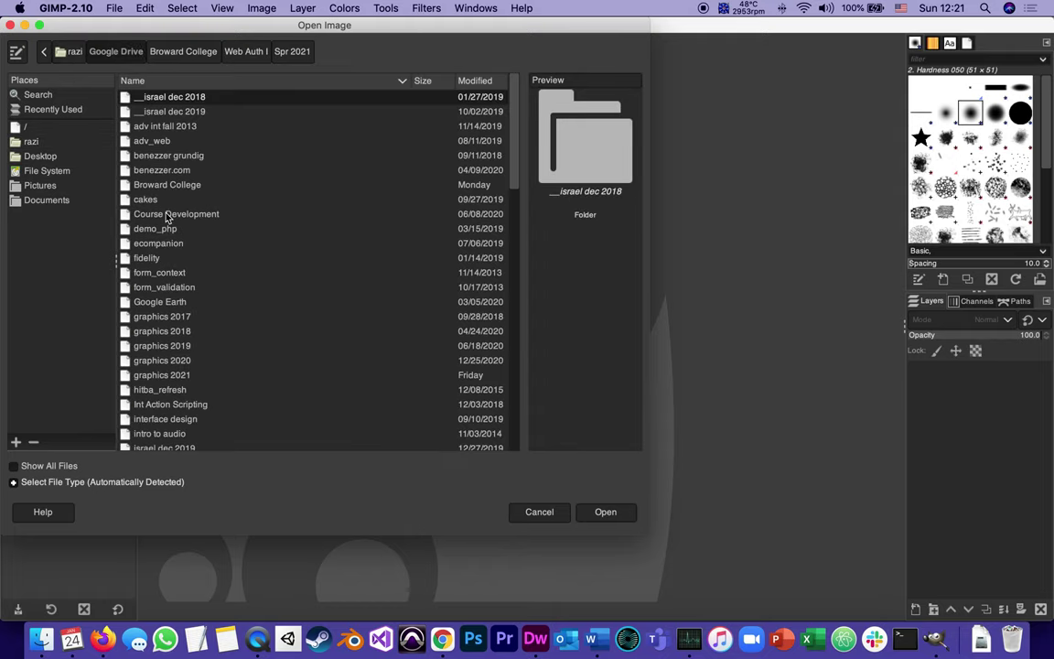
double_click(168, 185)
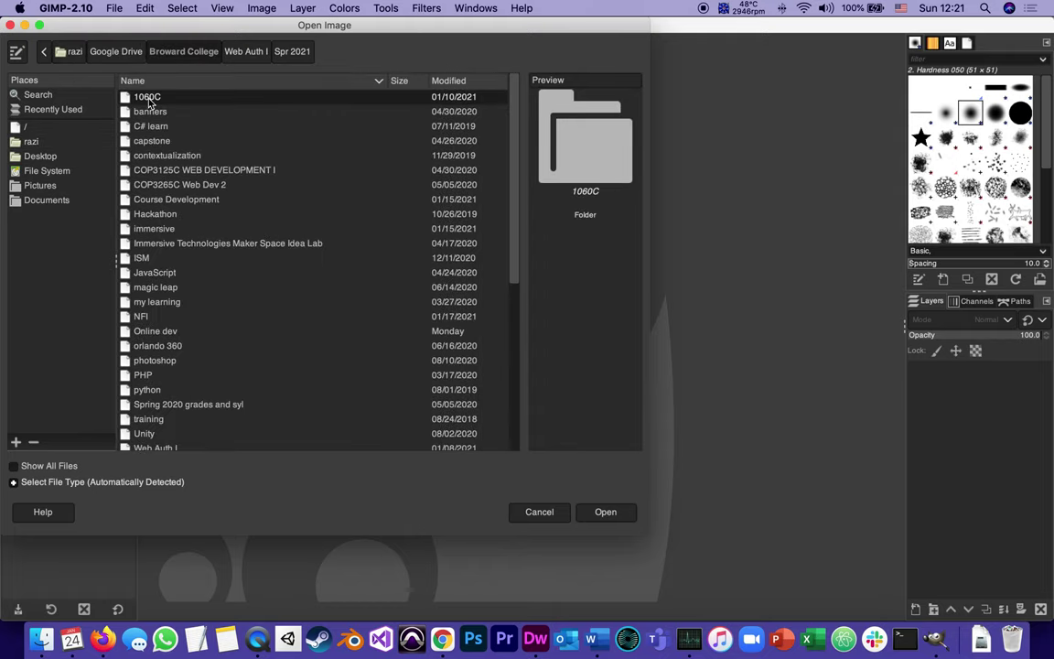
scroll(259, 303, "down", 10)
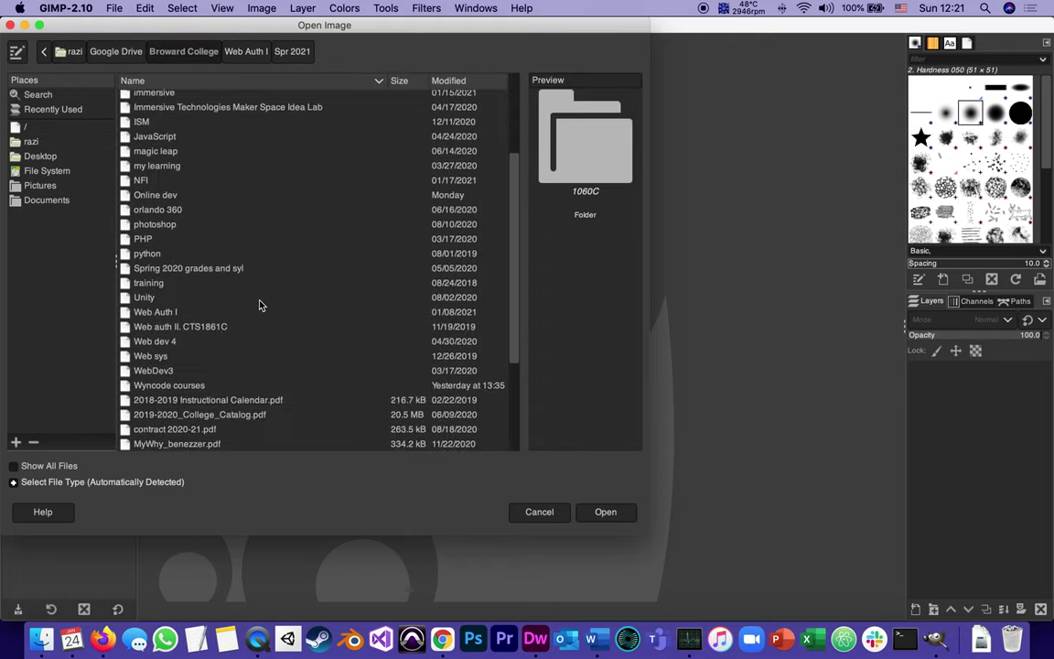
scroll(259, 304, "up", 2)
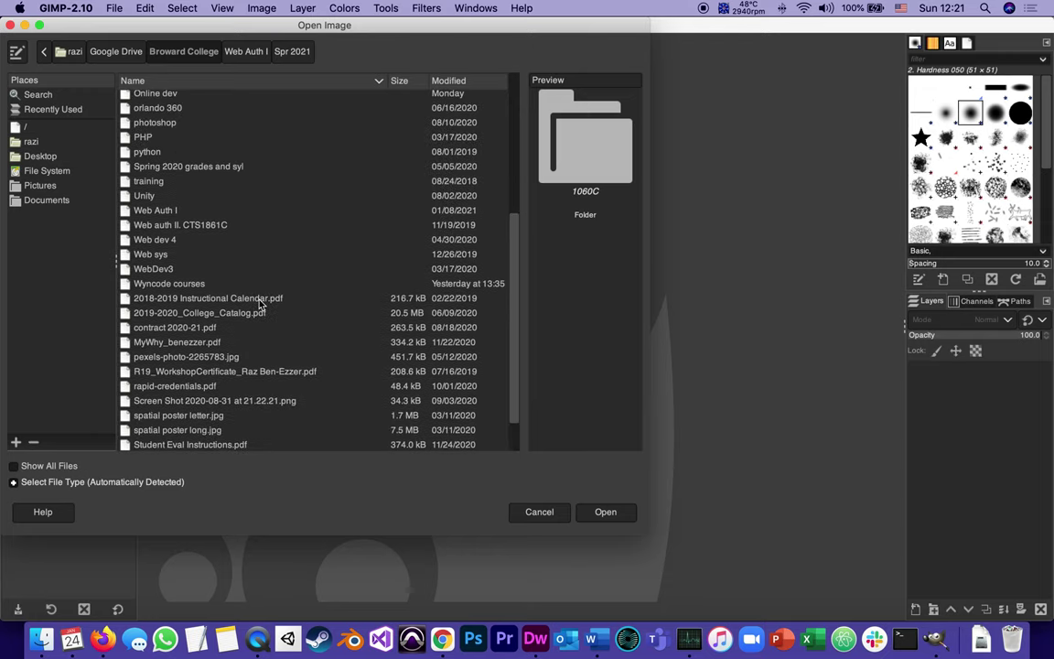
Step: Open car1.jpg from Web Auth I > Spr 2021 > raw, keeping its sRGB profile
double_click(147, 209)
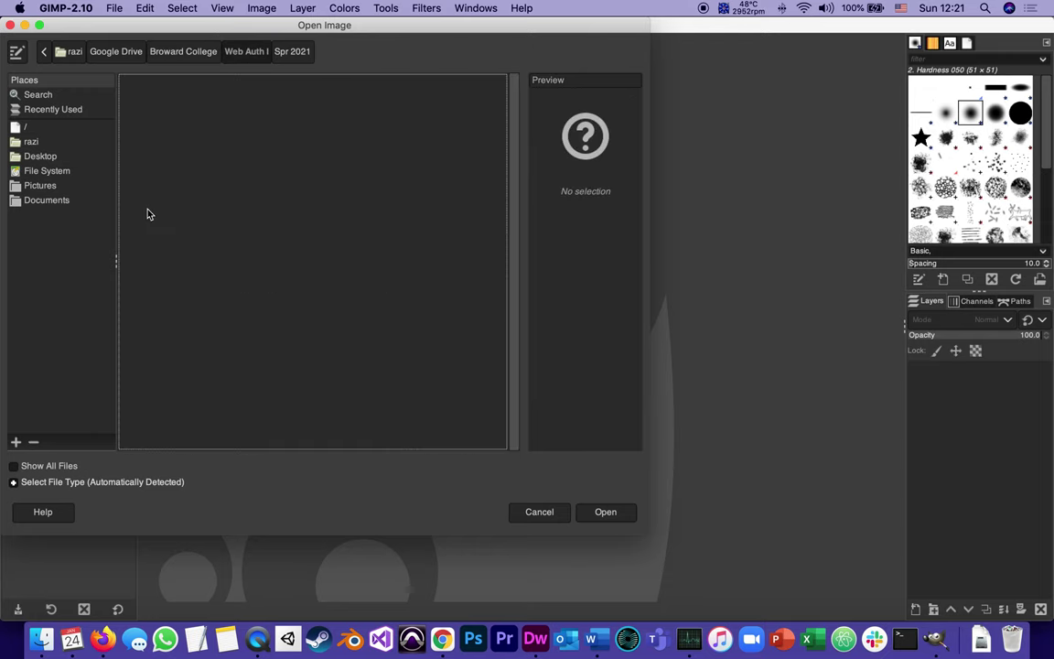
left_click(150, 111)
double_click(151, 113)
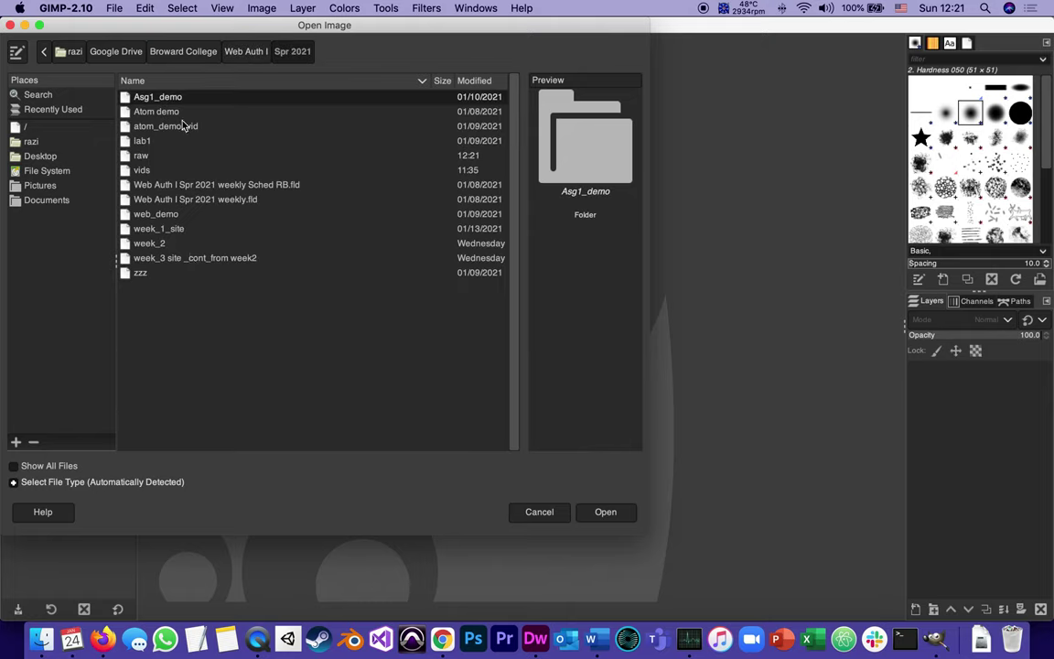
double_click(140, 155)
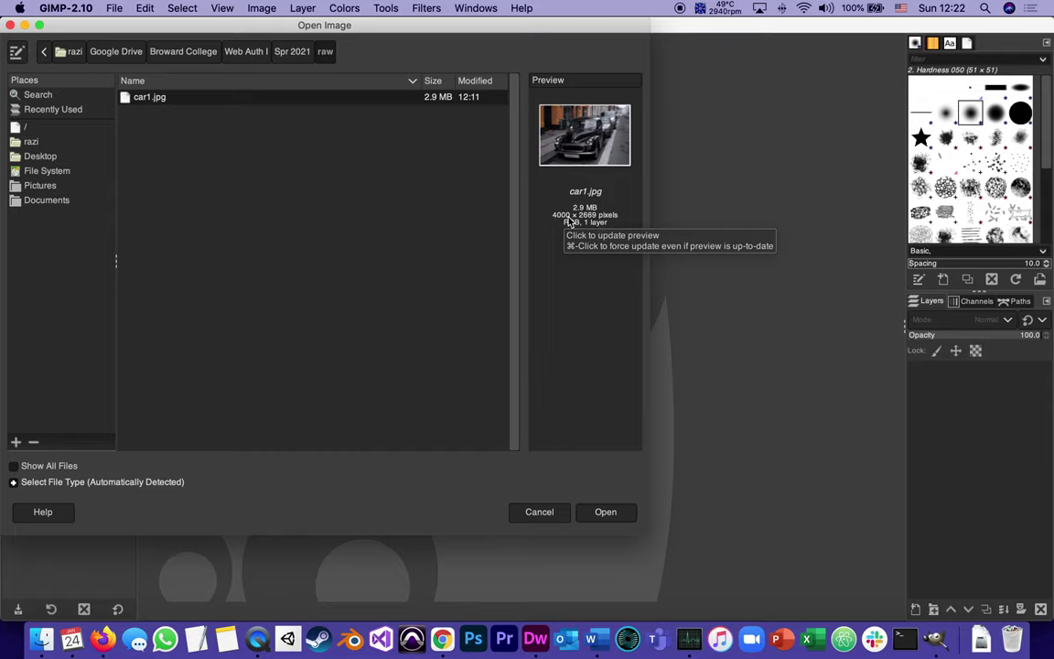
left_click(598, 513)
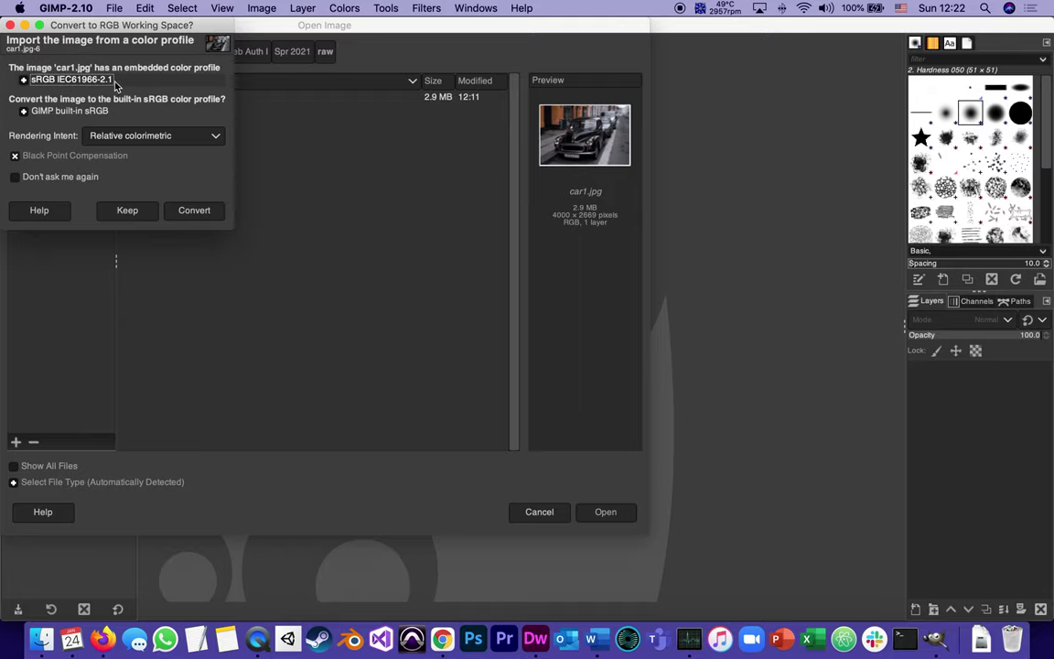
left_click(128, 212)
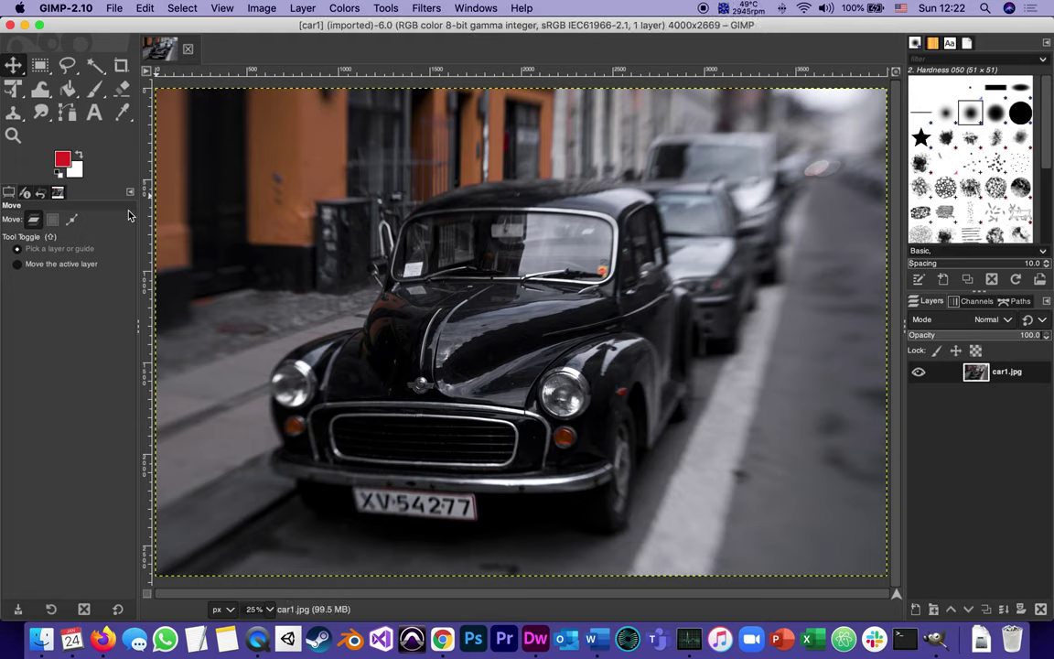
left_click(270, 9)
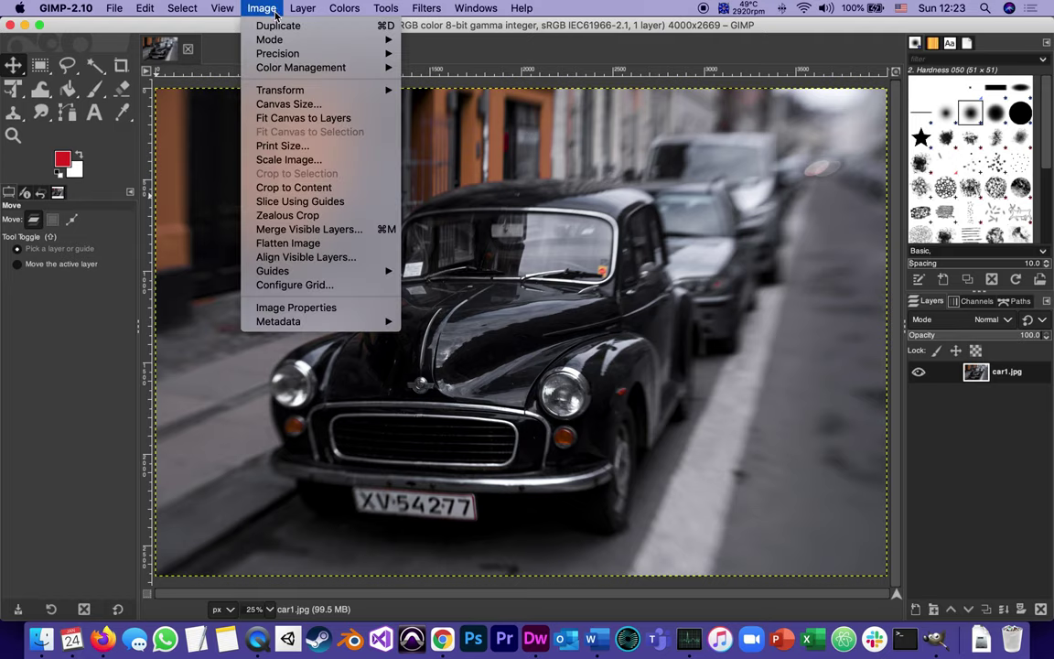
left_click(296, 311)
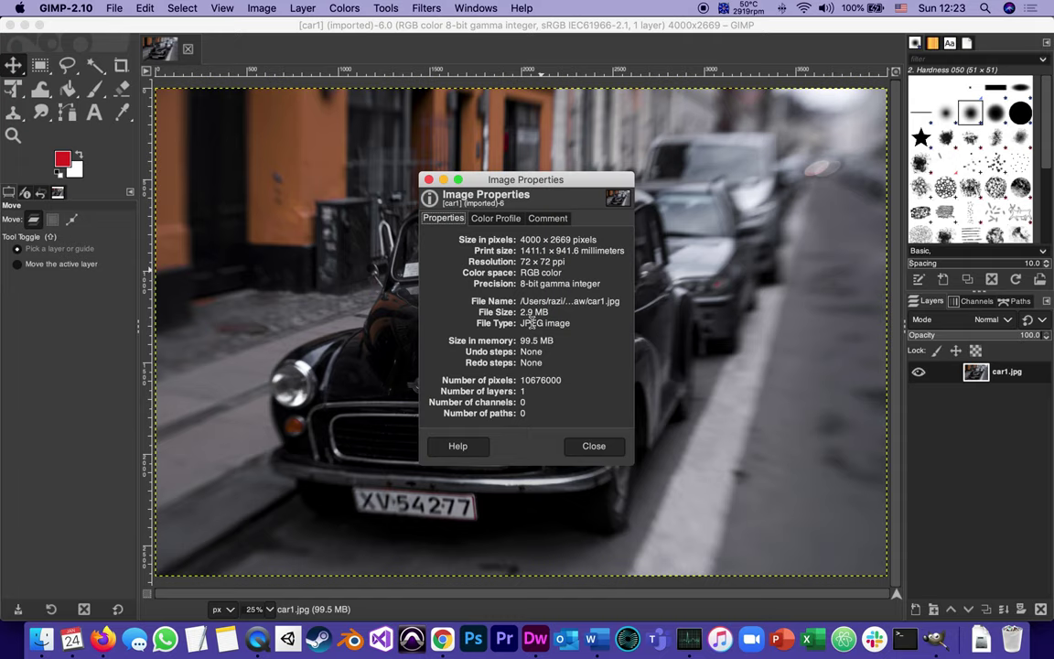
left_click(595, 447)
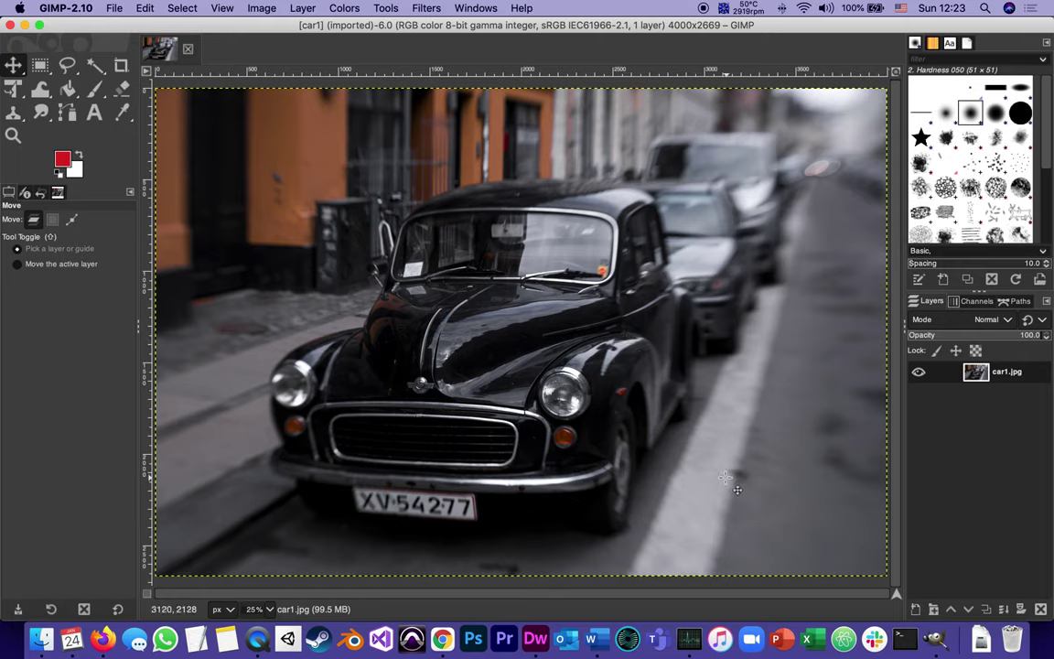
left_click(256, 10)
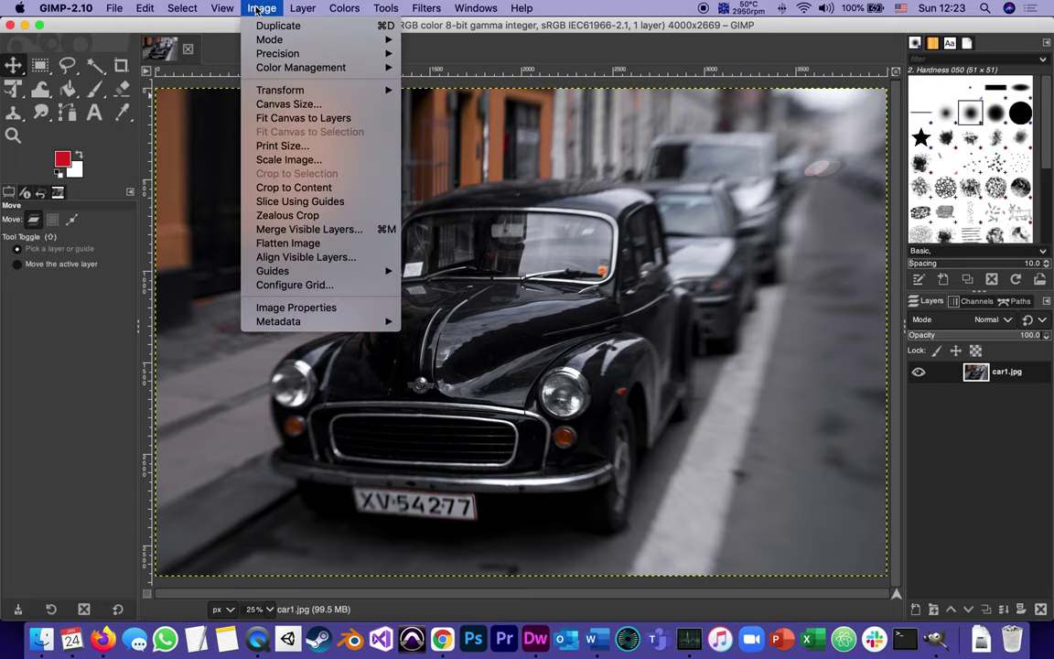
Step: Scale the image to width 1000 (height 667) with NoHalo interpolation
left_click(291, 160)
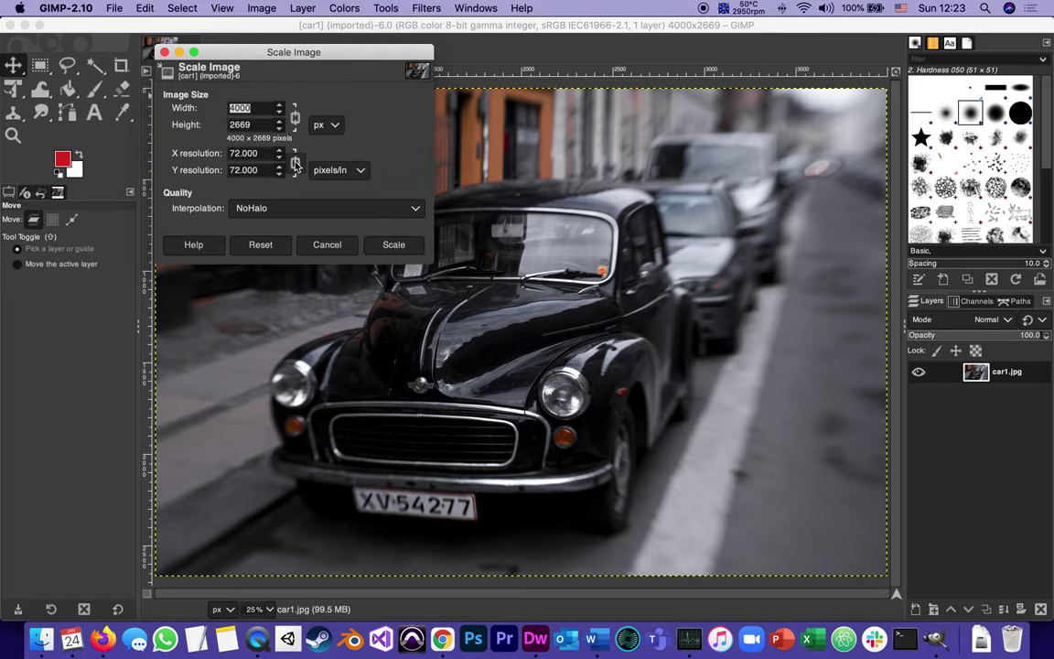
left_click_drag(291, 53, 486, 160)
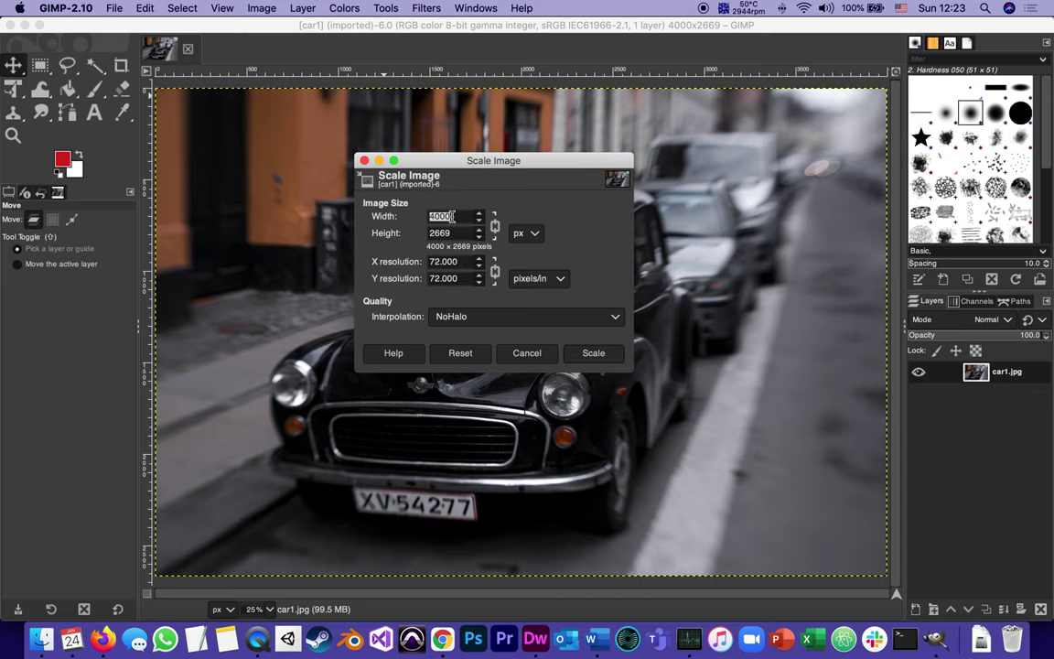
type("1000")
key("Tab")
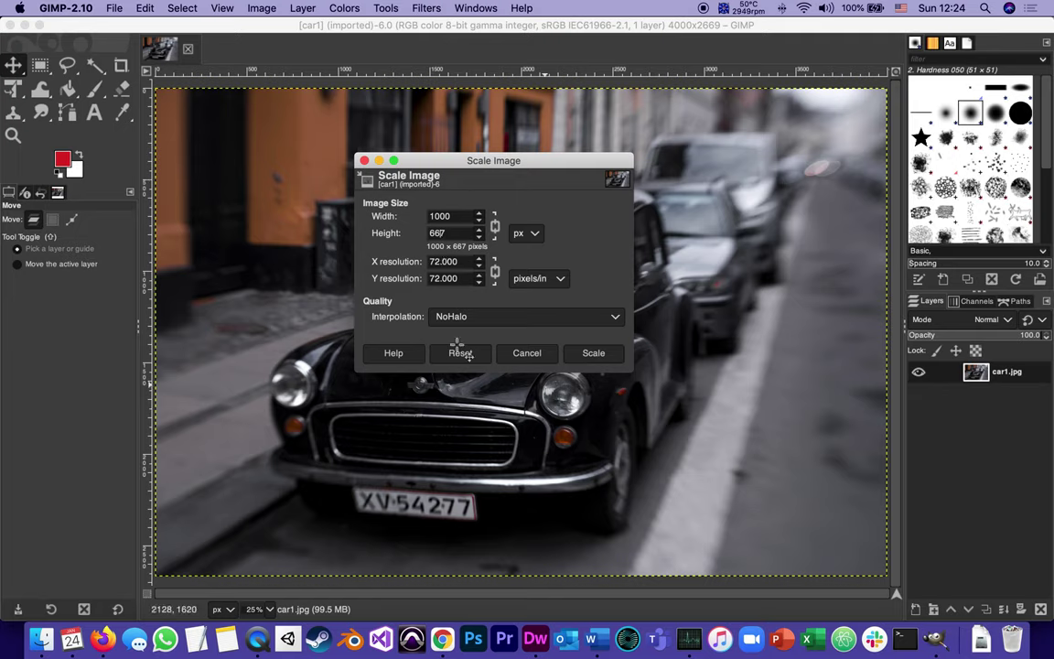
left_click(437, 316)
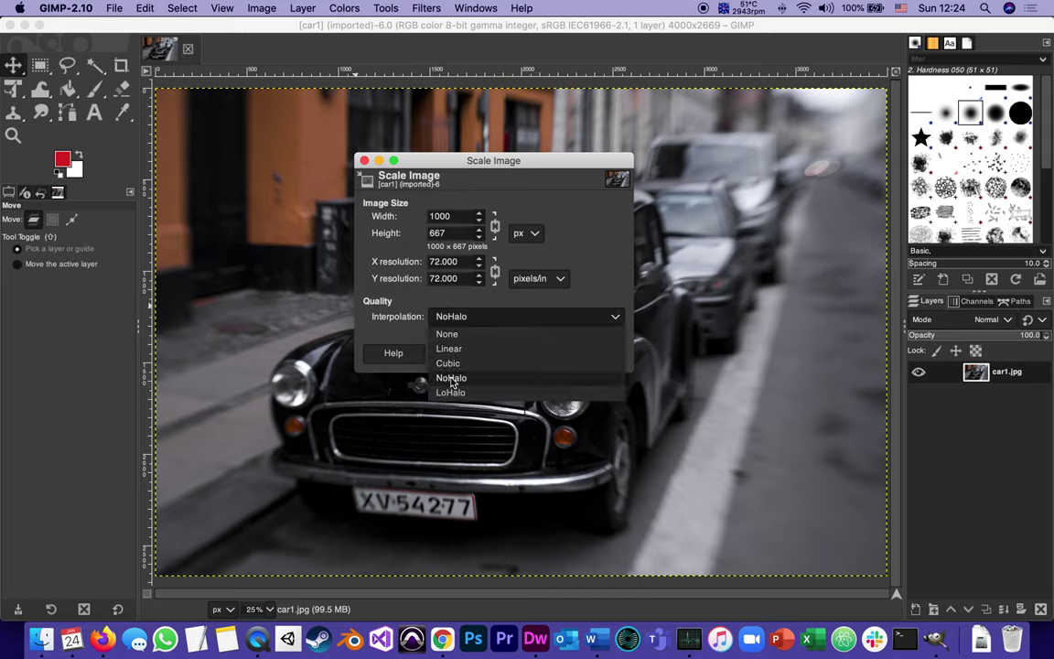
left_click(451, 377)
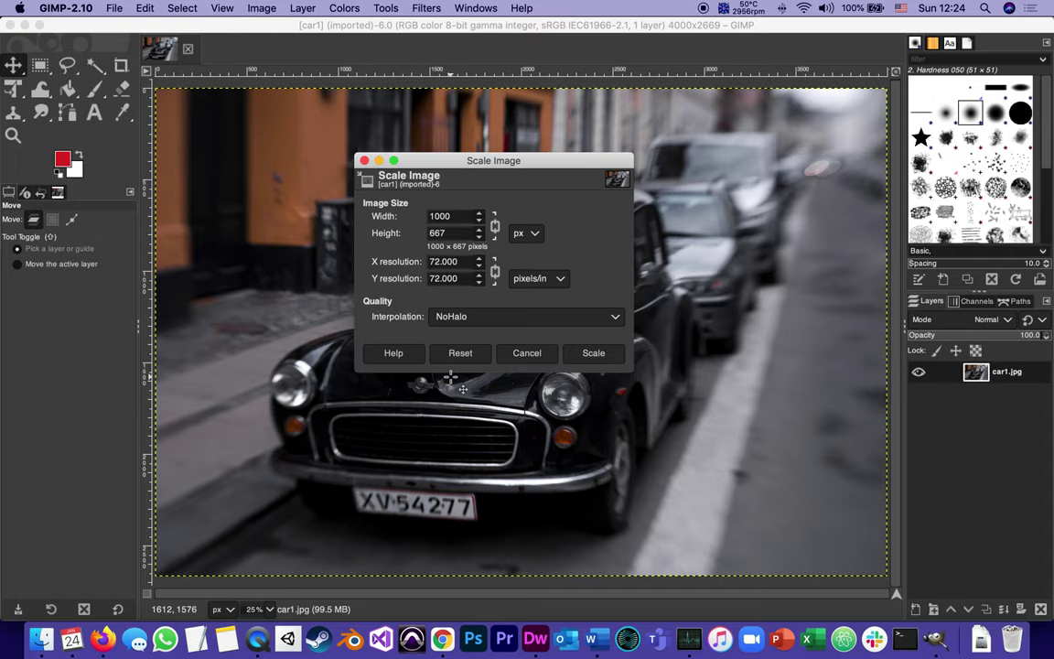
left_click(590, 353)
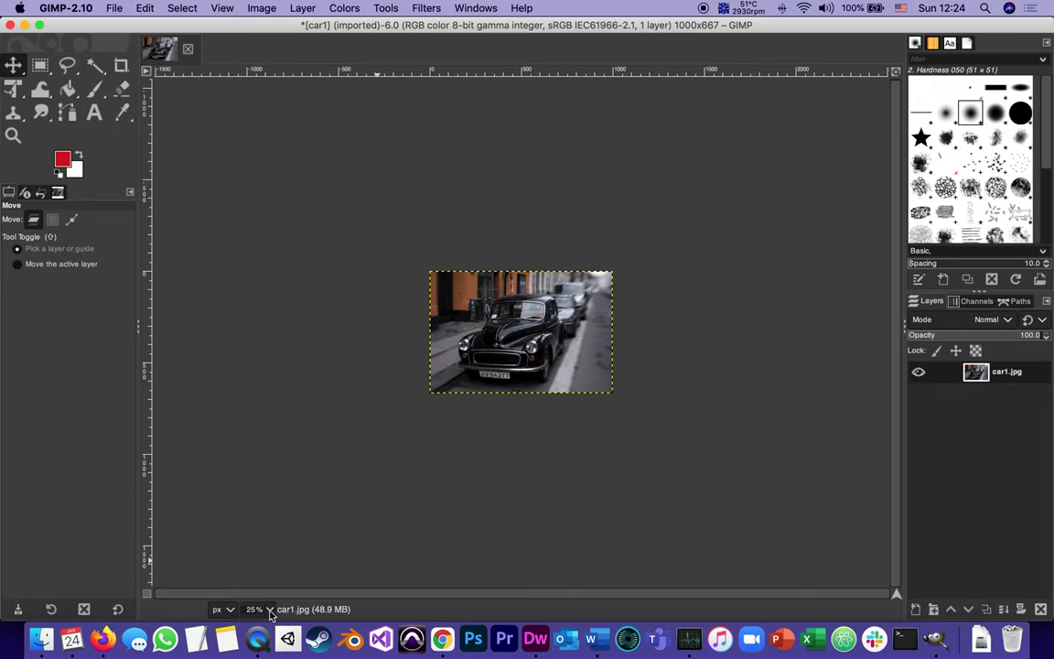
Step: Set the zoom to 100% to view the 1000×667 photo at actual size
left_click(269, 609)
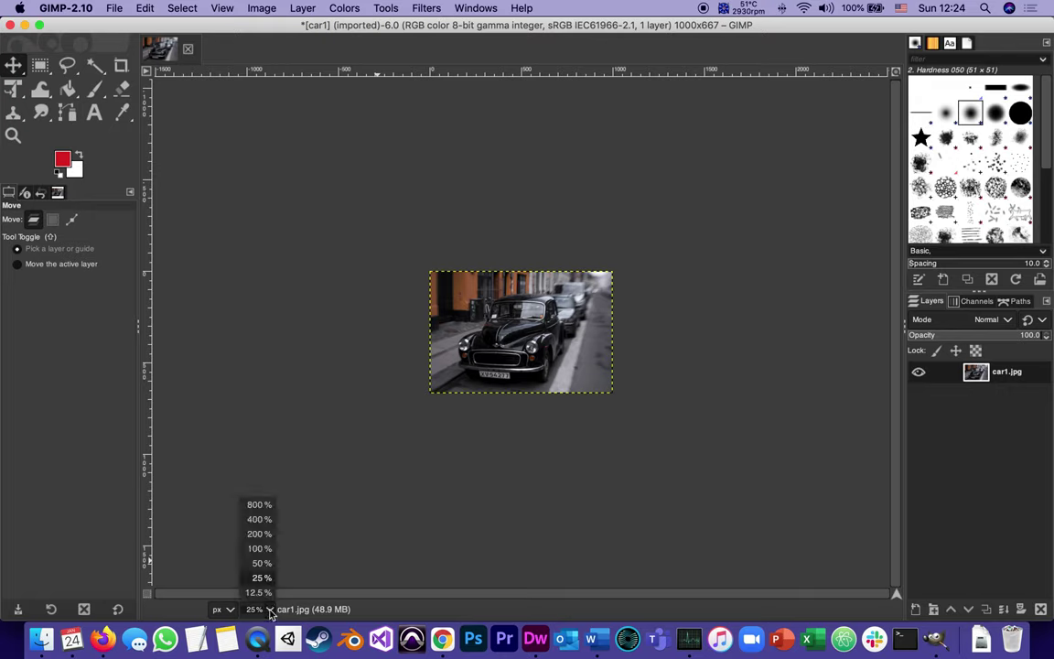
left_click(260, 548)
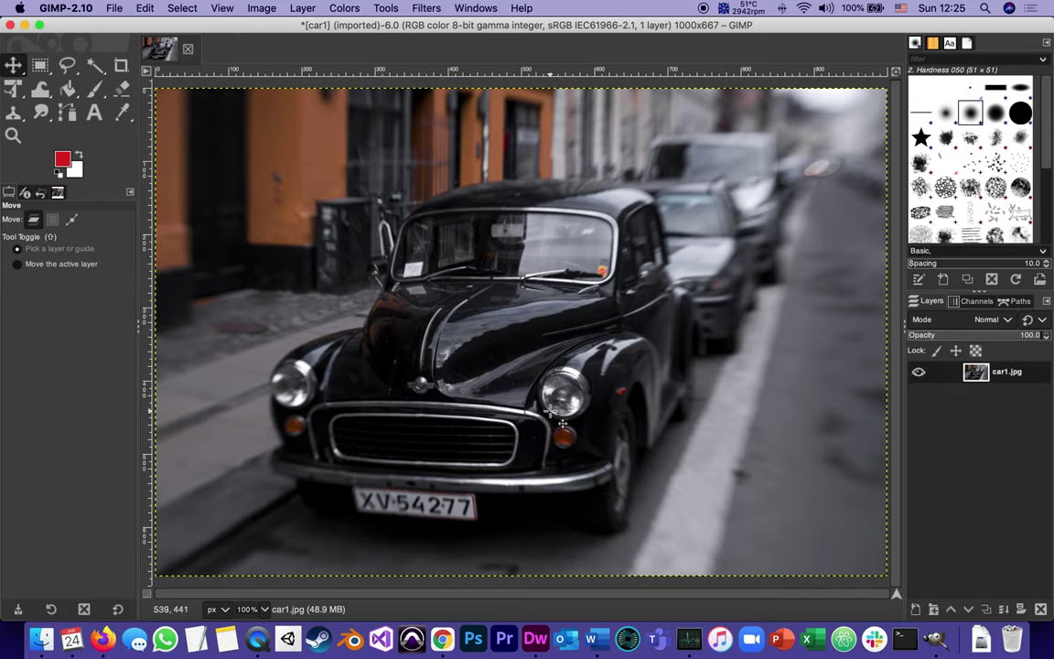
left_click(114, 9)
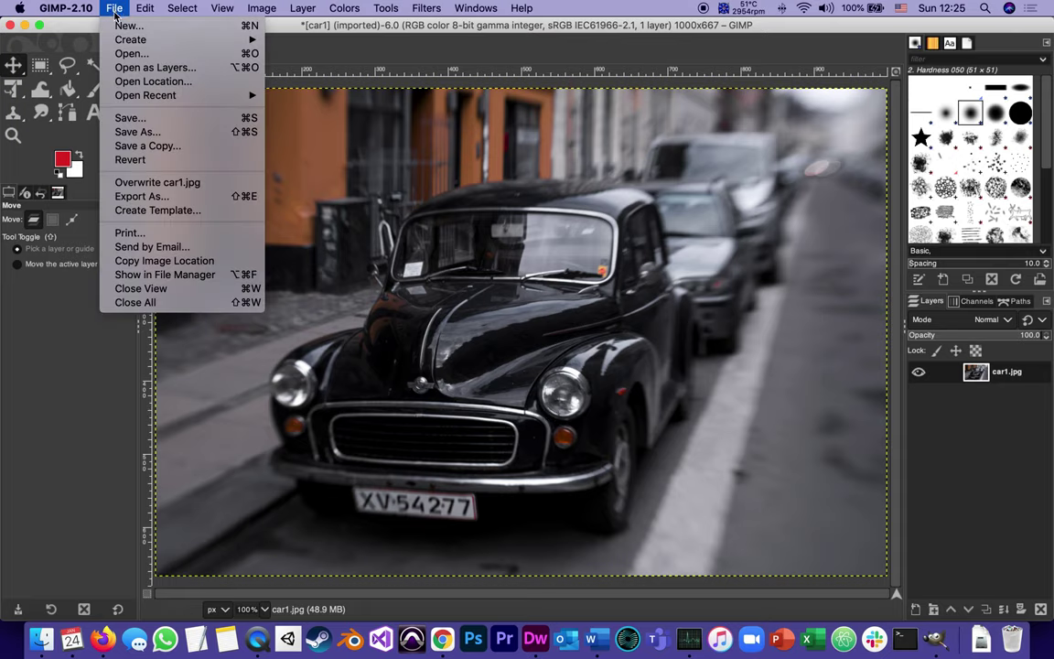
Step: Start exporting the image and name the file car1_1000.jpg
left_click(158, 196)
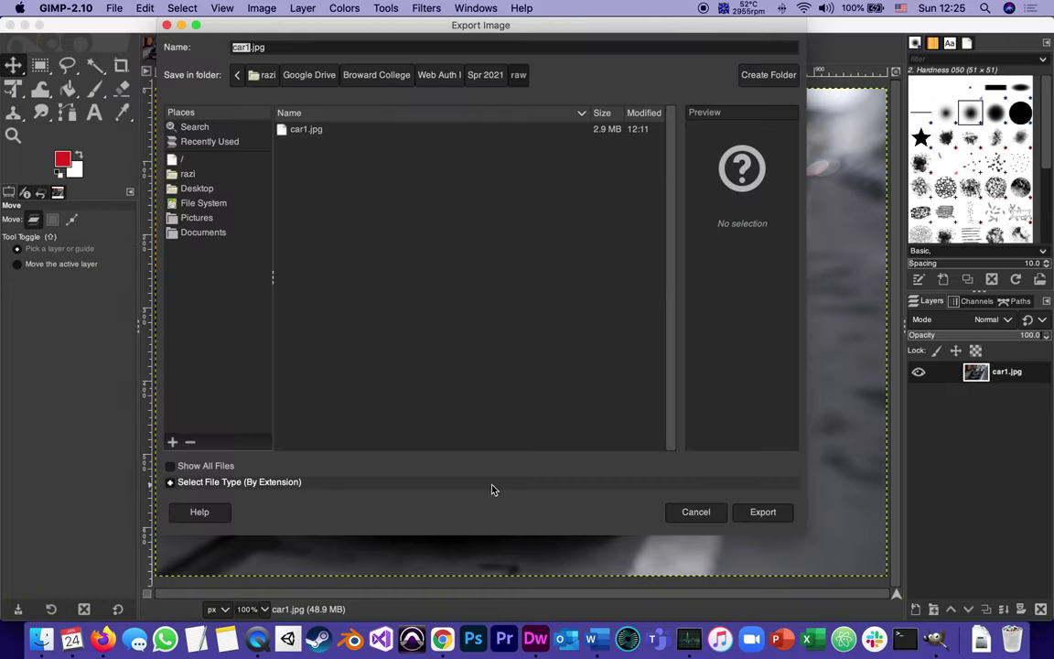
key("Right")
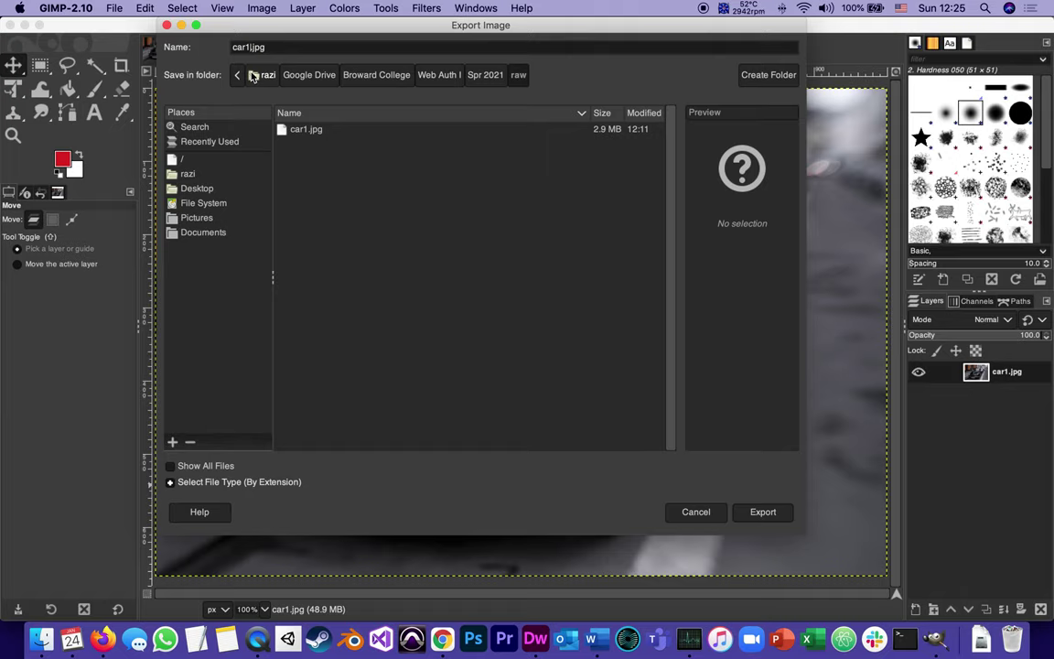
type("_1000")
type(".")
Step: Set the export destination to Spr 2021 > week_2 > images
left_click(581, 112)
left_click(220, 142)
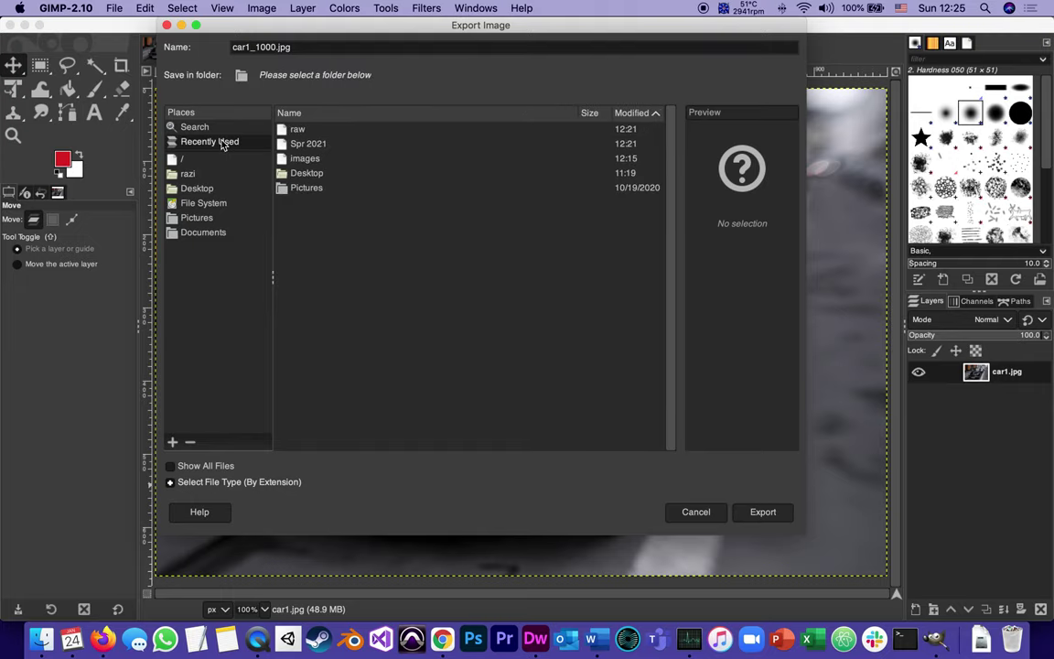
left_click(320, 144)
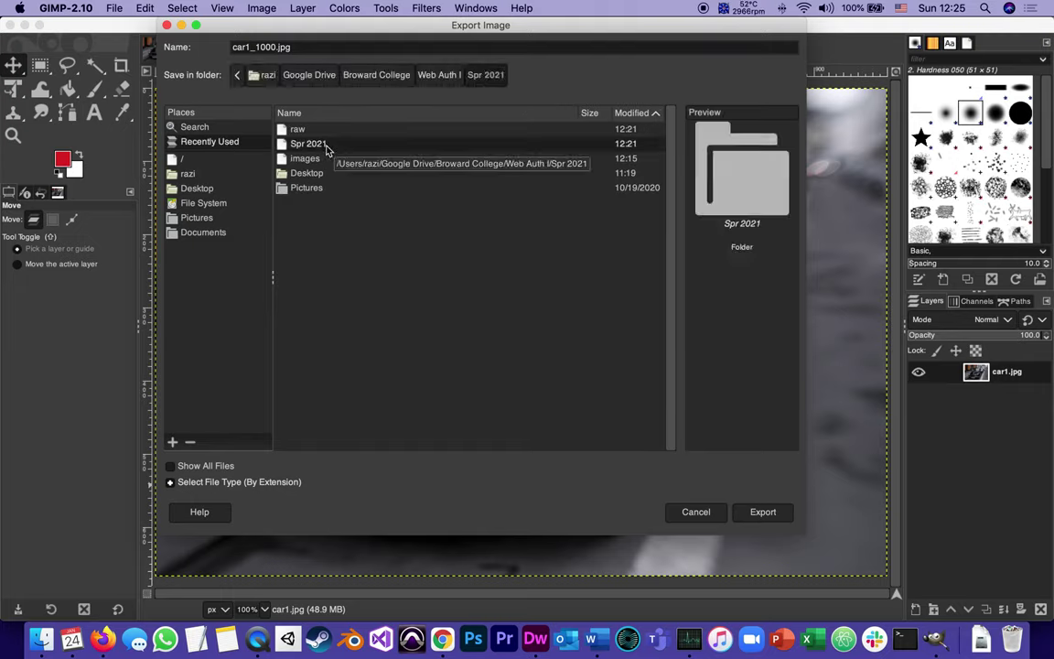
double_click(322, 144)
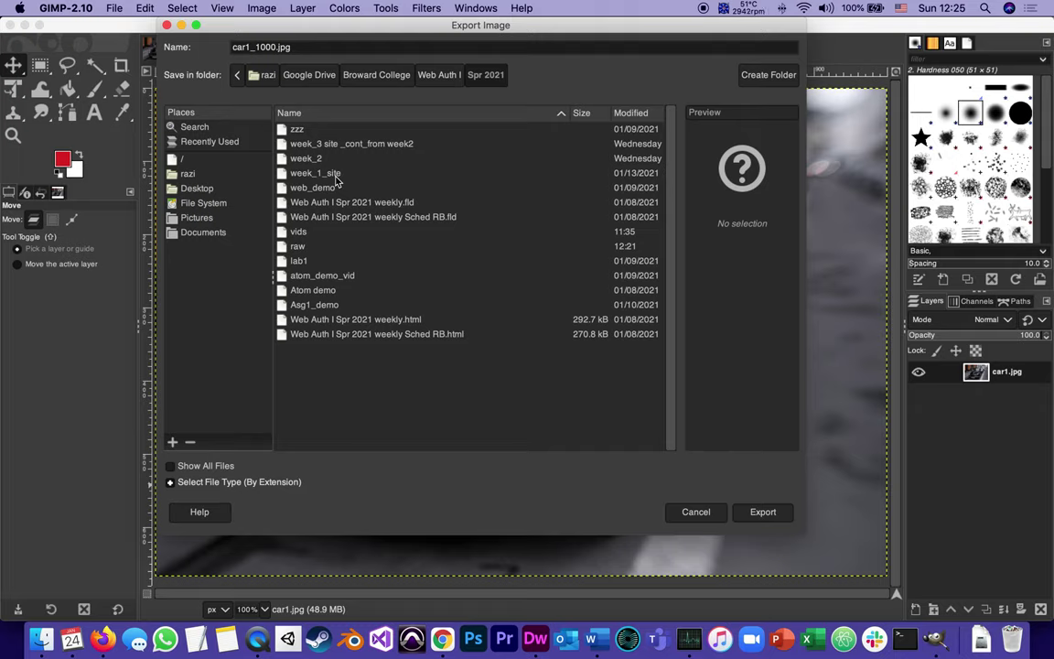
double_click(287, 160)
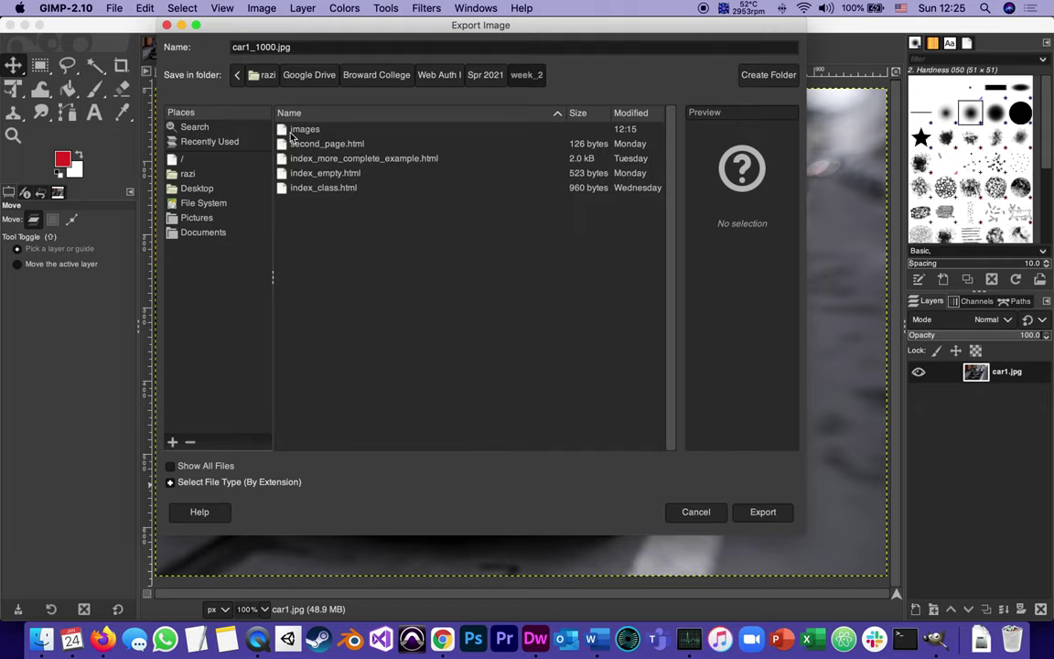
double_click(292, 132)
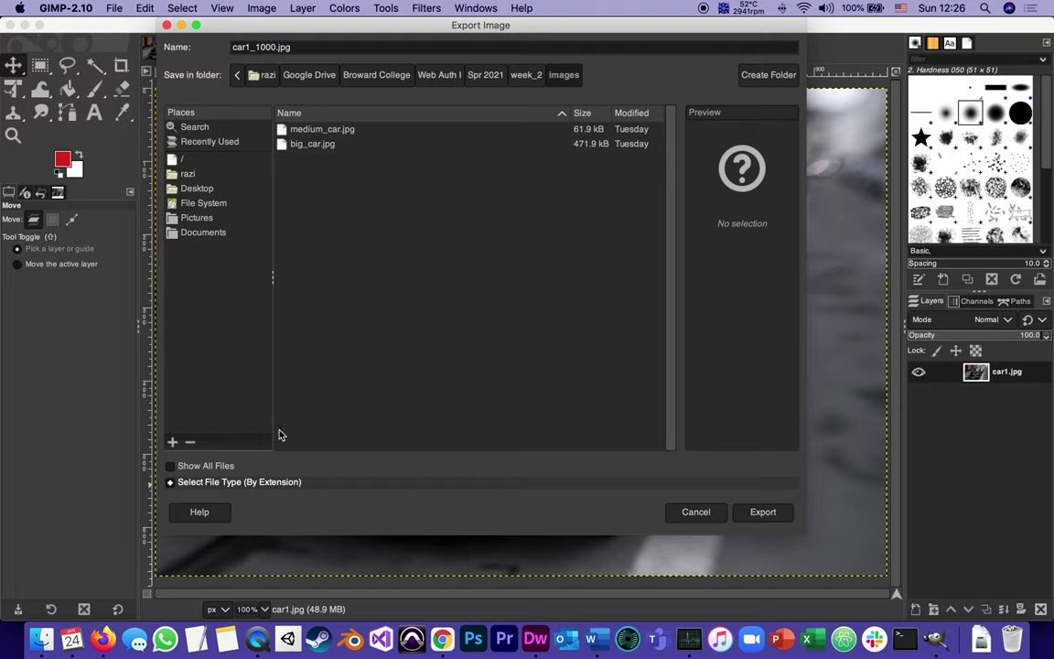
Step: Choose JPEG image as the export file type and proceed to the JPEG options
left_click(169, 483)
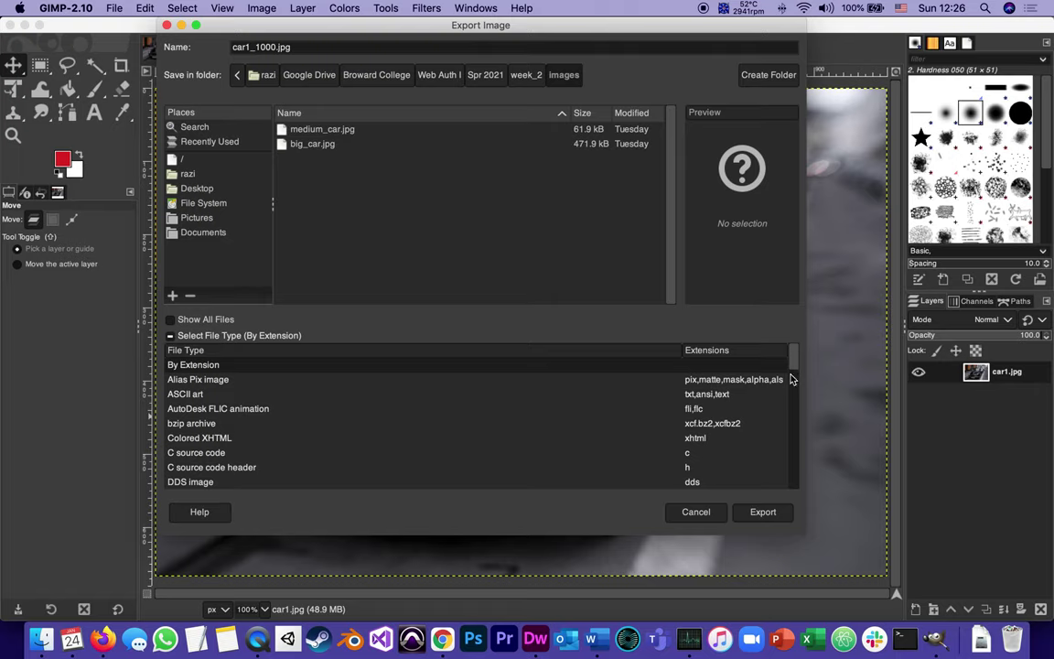
left_click_drag(793, 373, 793, 412)
left_click(203, 447)
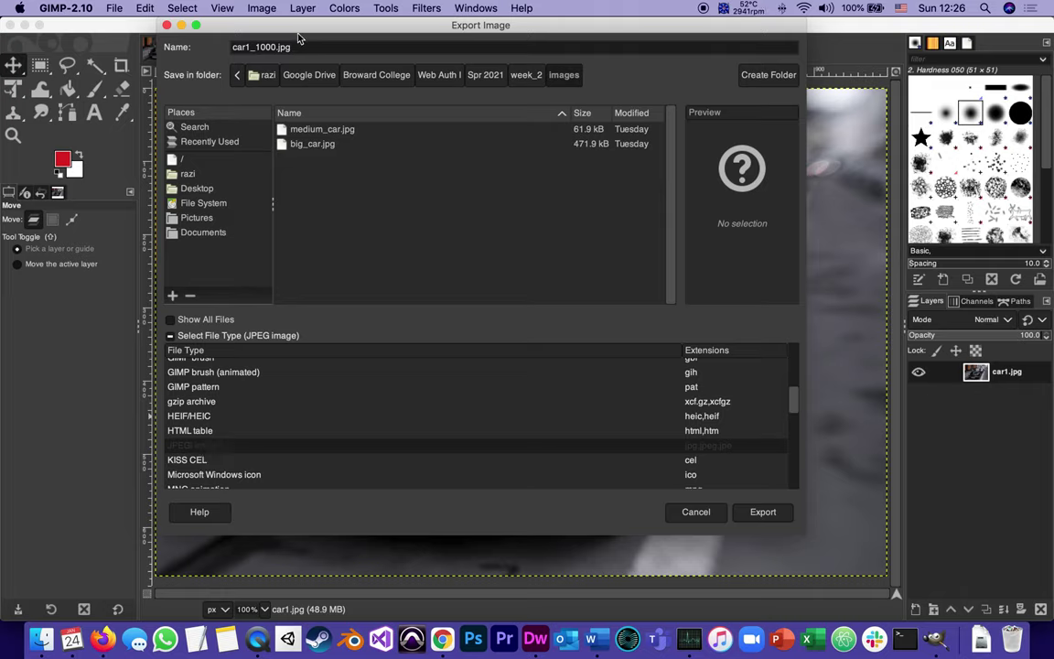
left_click(763, 514)
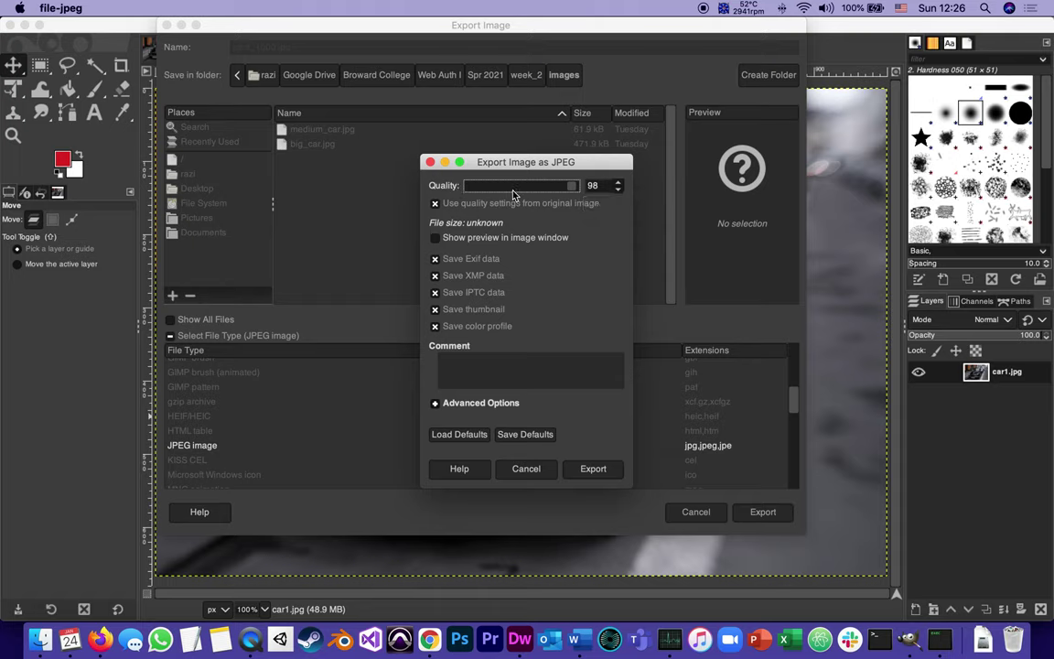
Step: Stop using the original quality settings, set JPEG quality to 60, and export
left_click(572, 187)
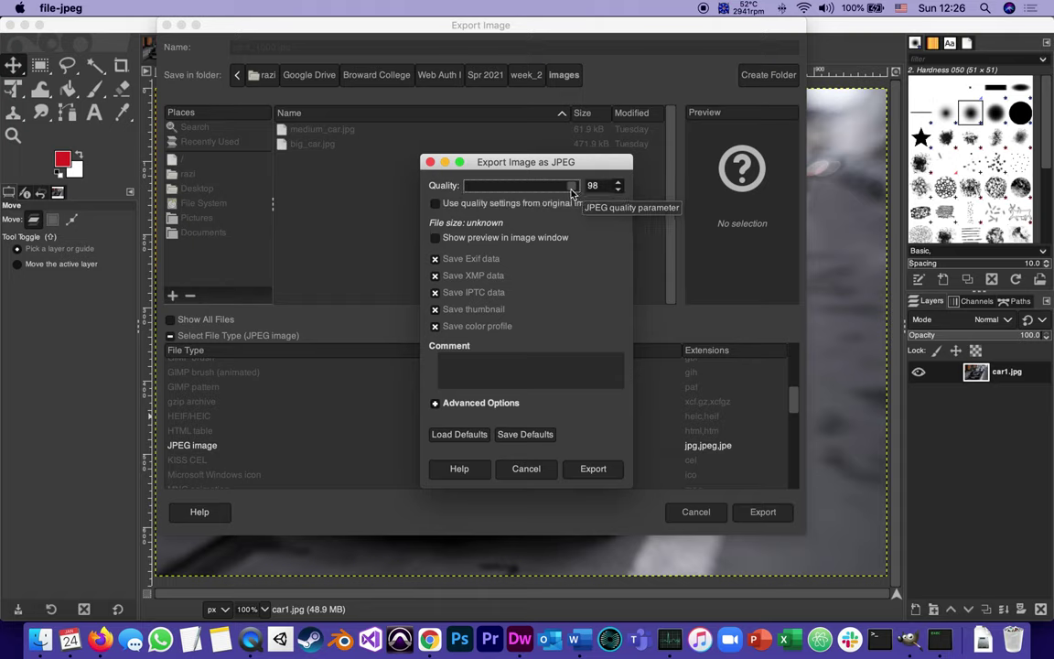
left_click_drag(571, 193, 523, 184)
left_click(617, 183)
left_click(618, 183)
left_click(618, 183)
left_click(617, 183)
left_click(617, 183)
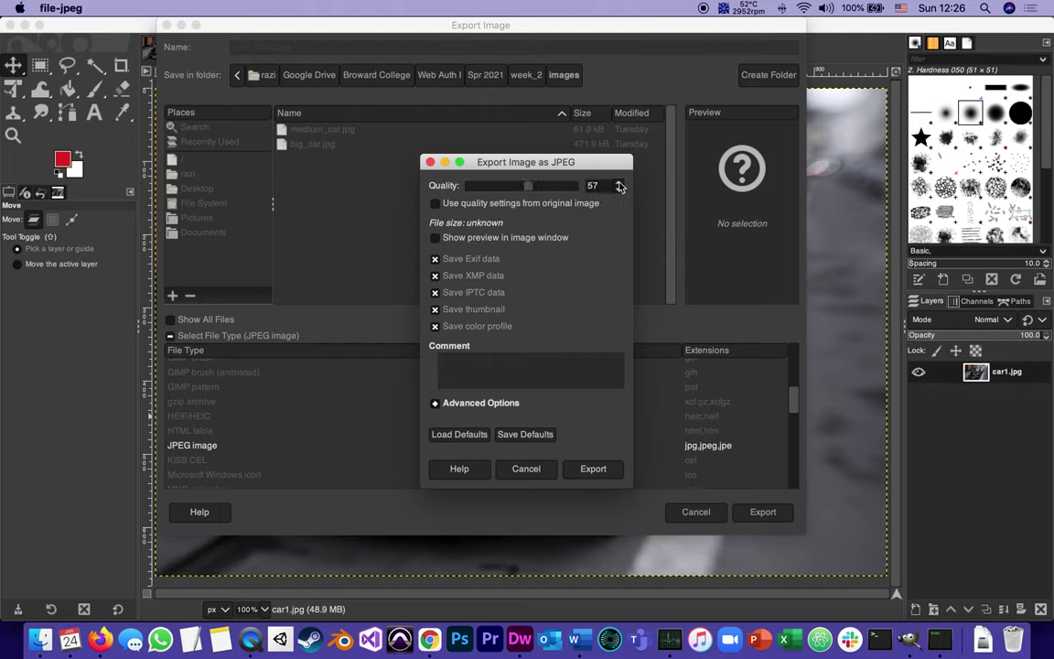
left_click(619, 183)
left_click(618, 183)
left_click(597, 472)
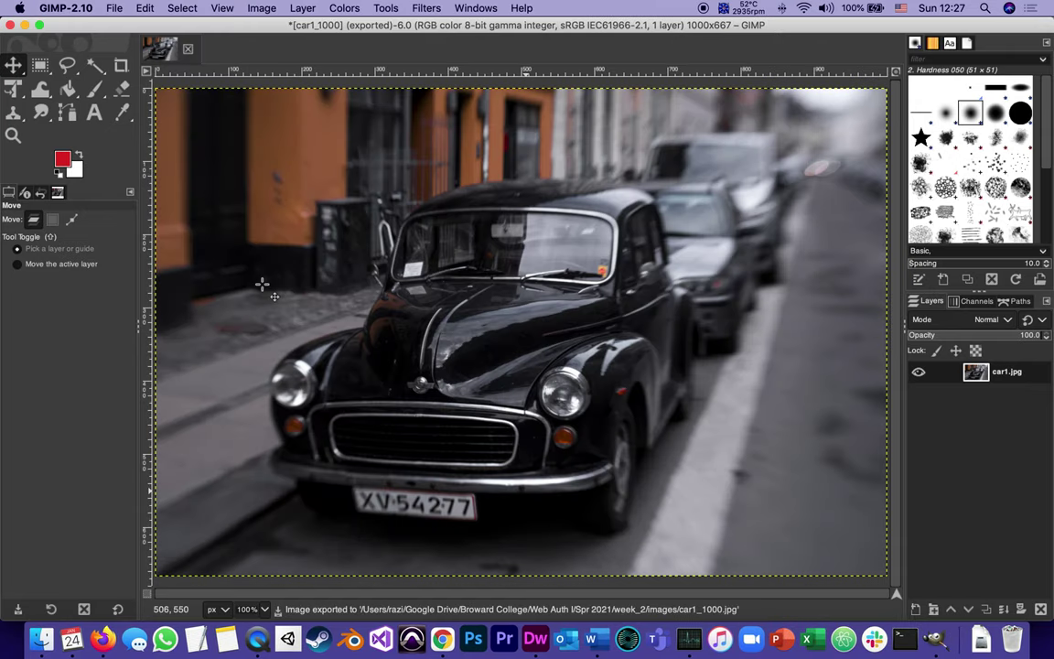
Step: Check car1.jpg (2.9 MB) in raw and Quick Look car1_1000.jpg (72 KB) in week_2/images
left_click(41, 636)
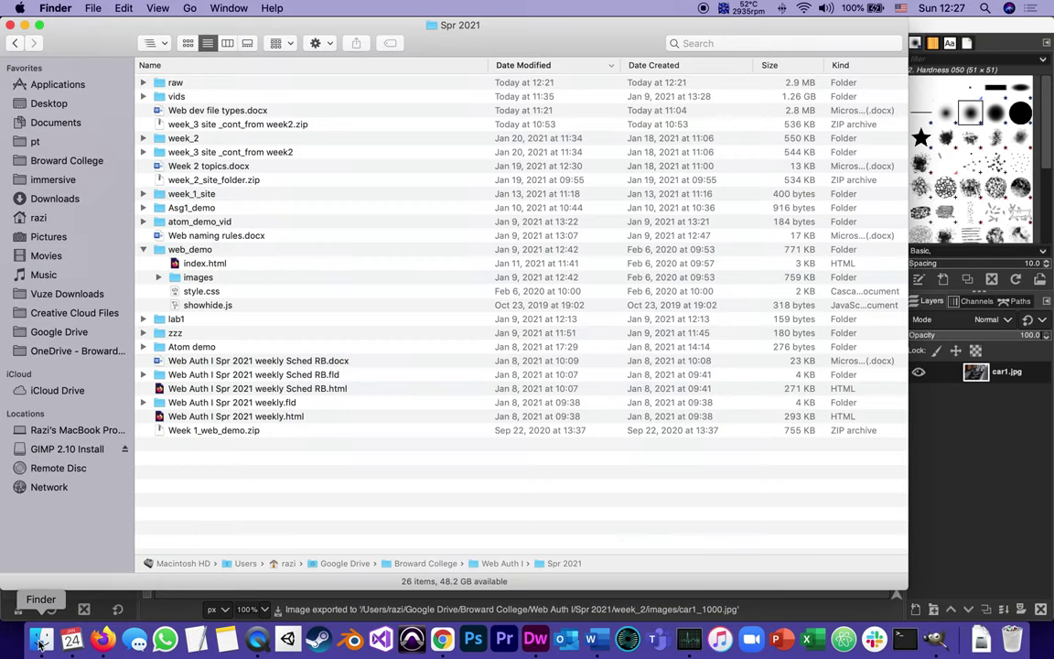
left_click(141, 82)
left_click(192, 96)
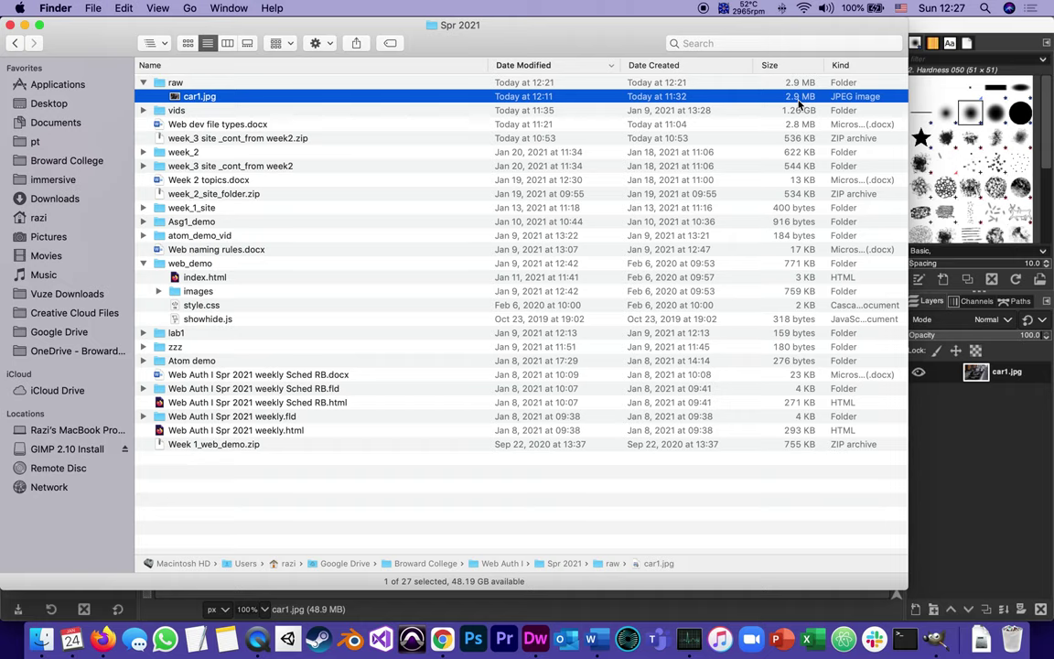
left_click(143, 155)
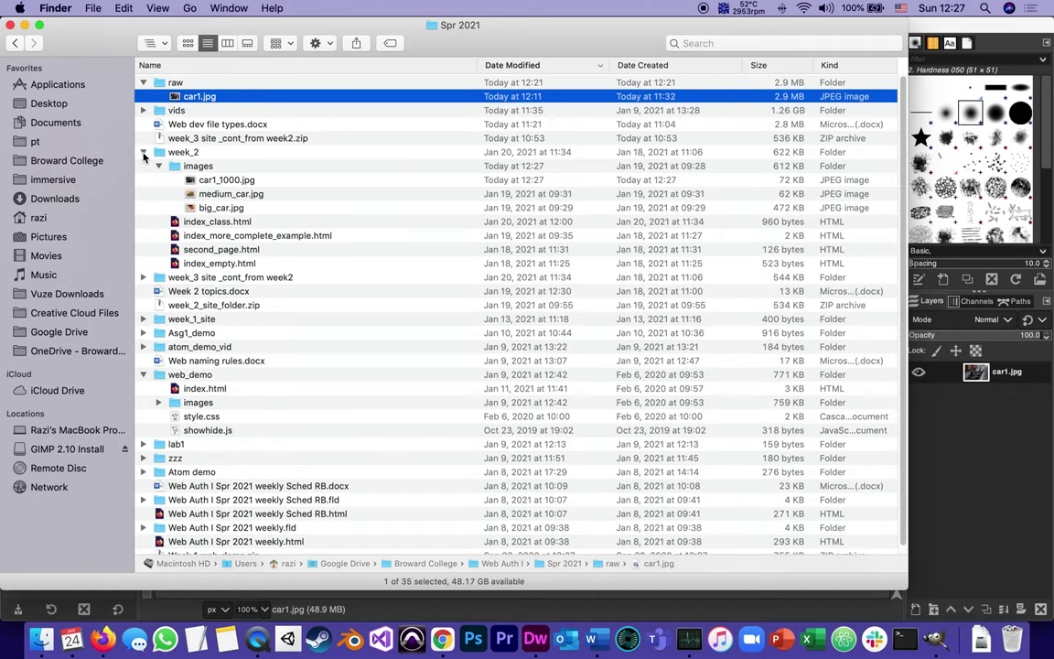
left_click(187, 180)
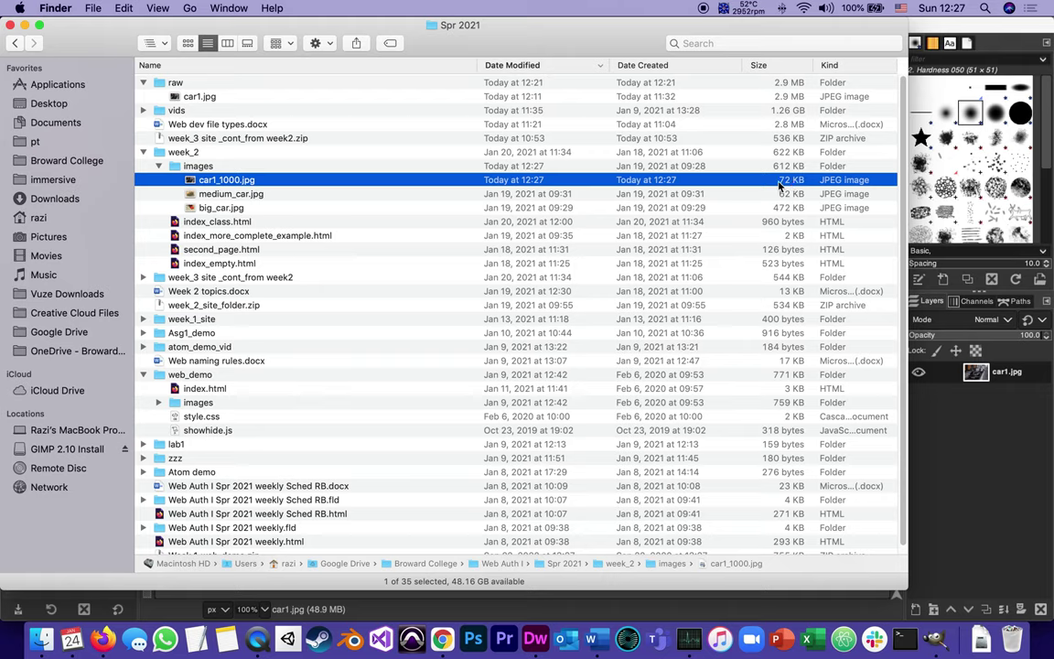
key("space")
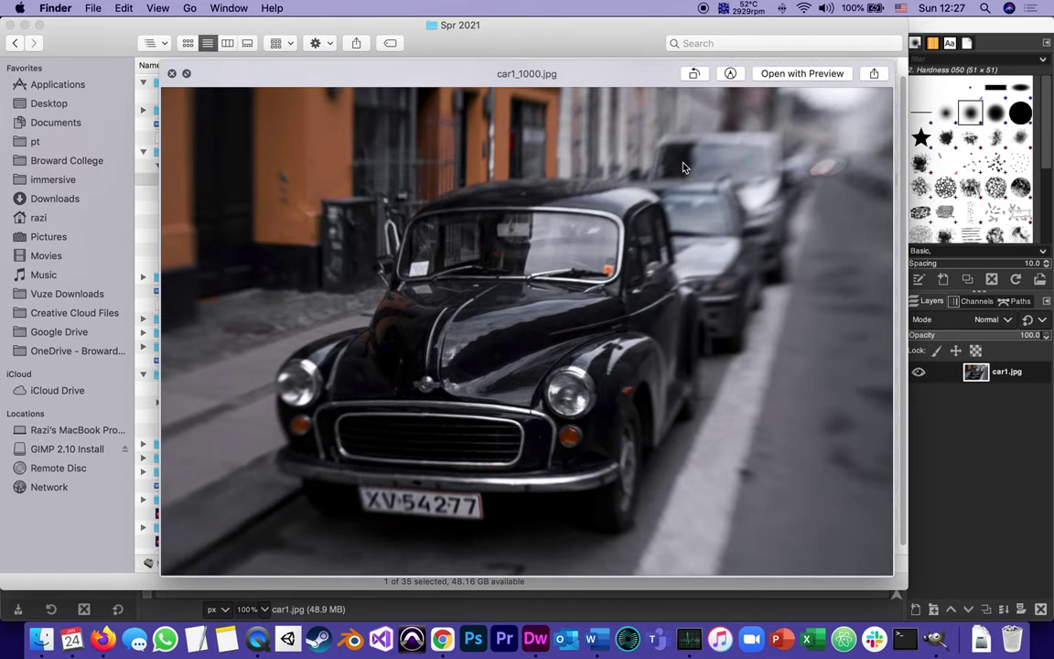
key("space")
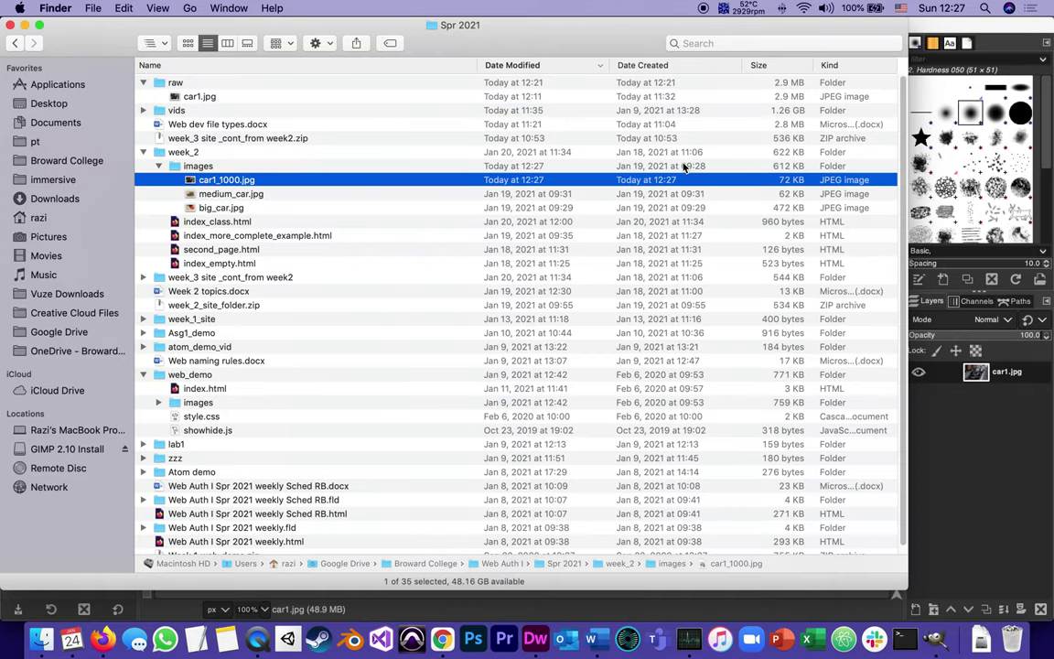
Step: Close the car1_1000 image with Discard Changes, then quit GIMP-2.10 from its app menu
left_click(993, 437)
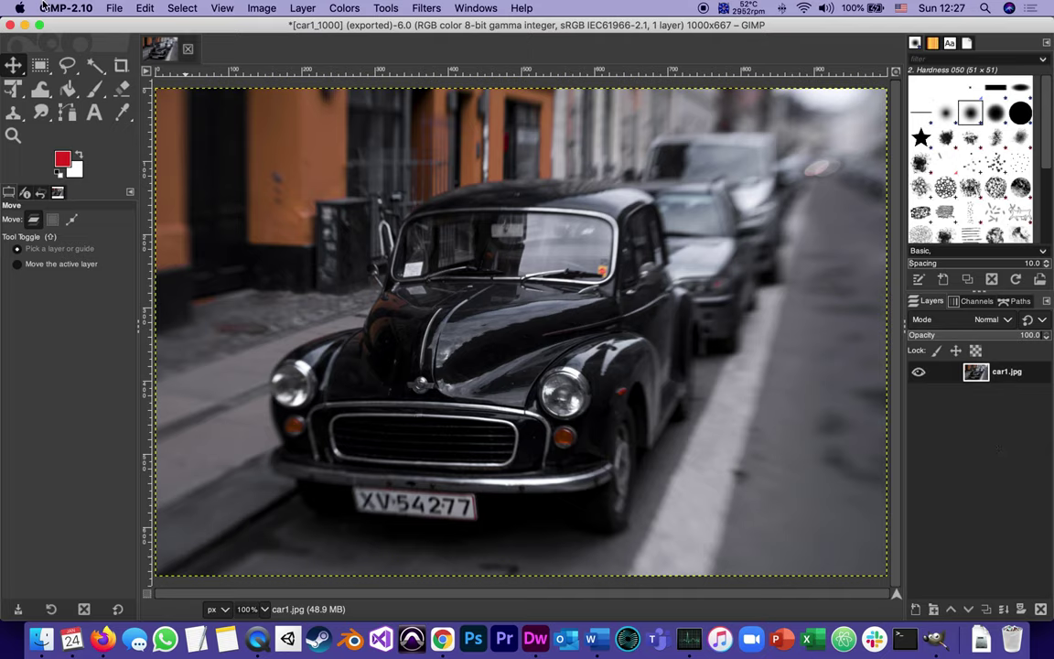
left_click(188, 51)
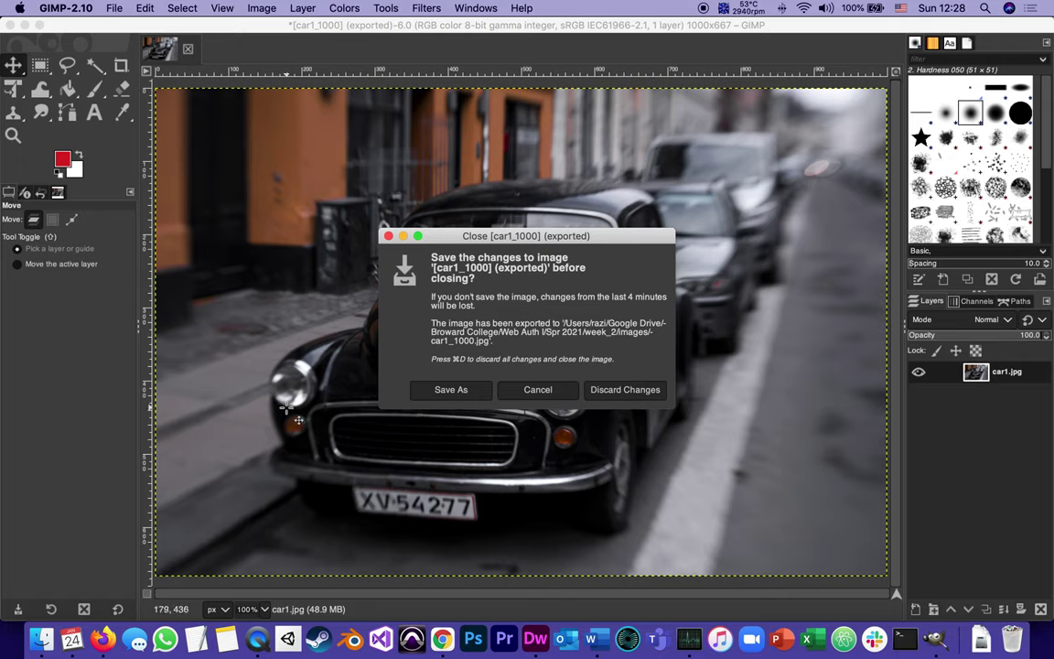
left_click(616, 391)
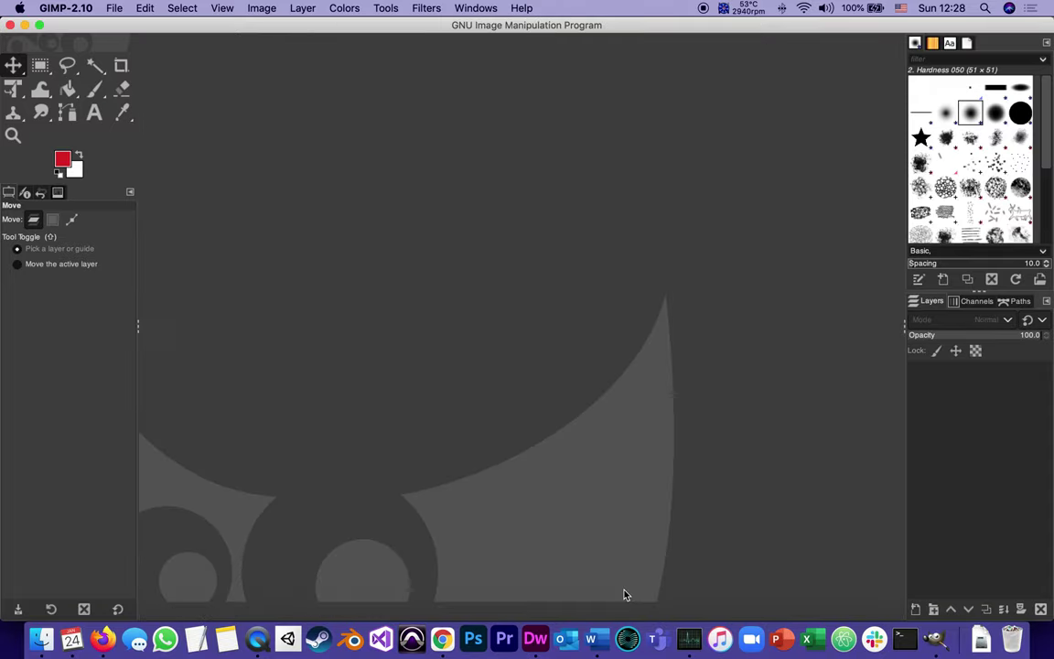
left_click(69, 7)
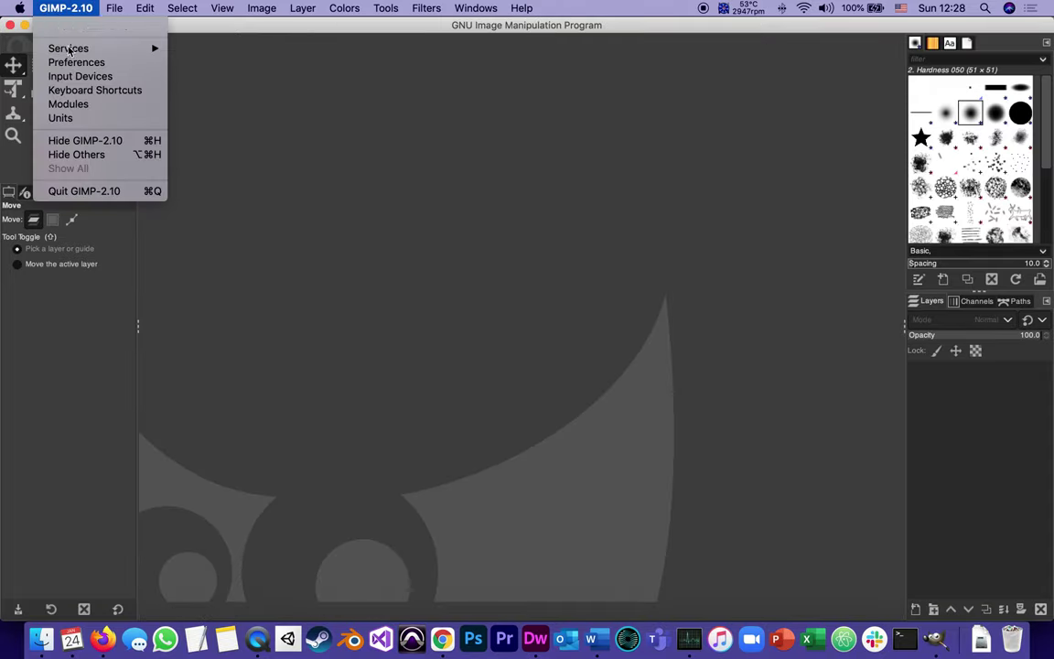
left_click(82, 190)
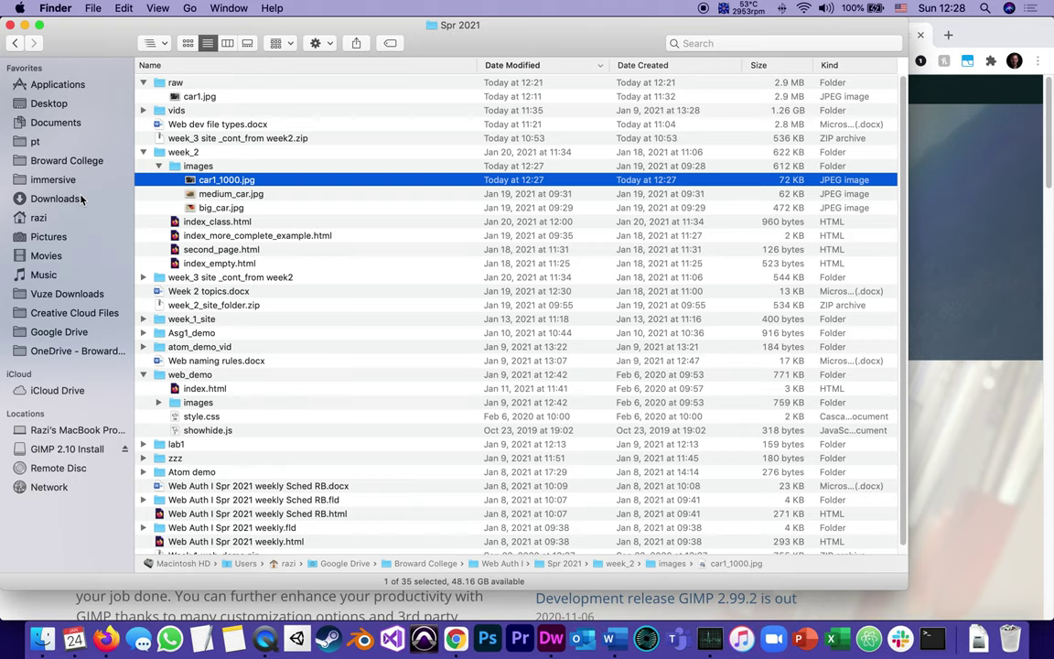
left_click(184, 97)
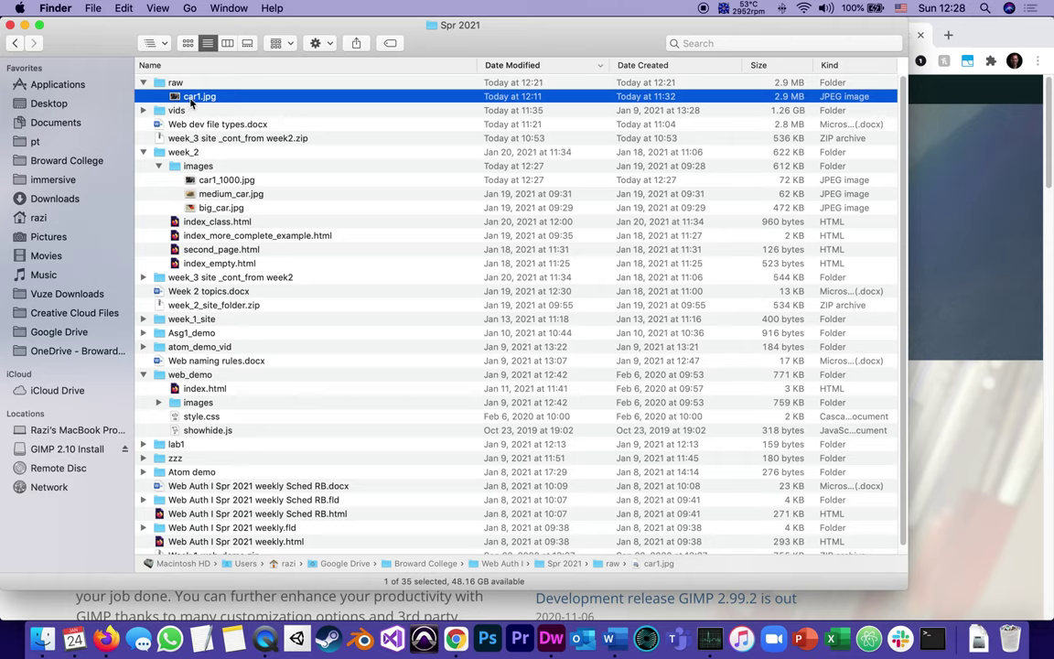
left_click(195, 182)
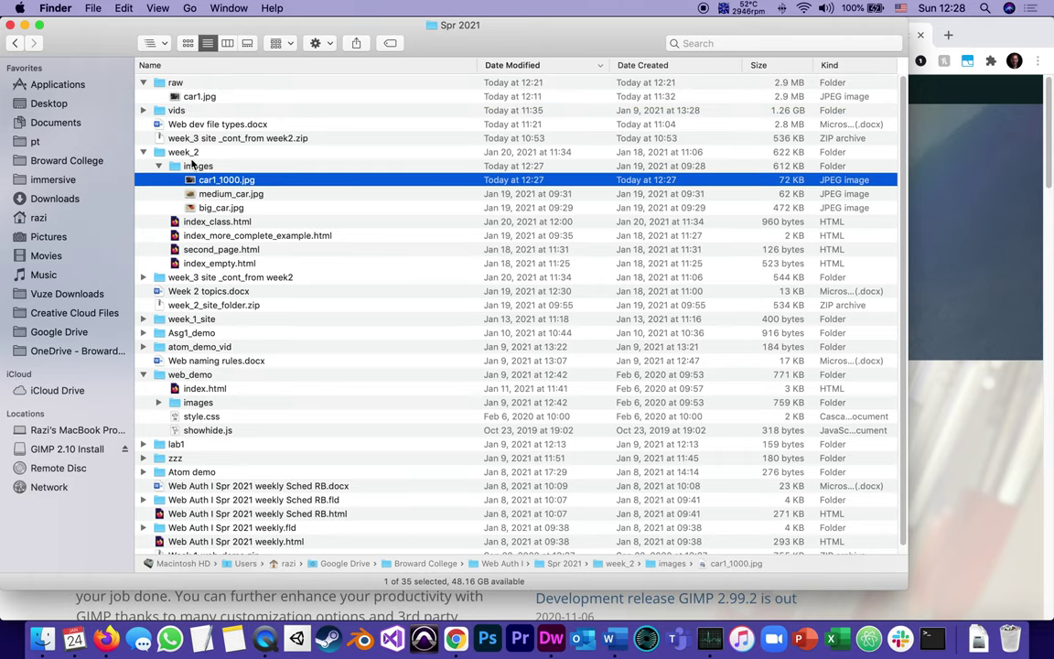